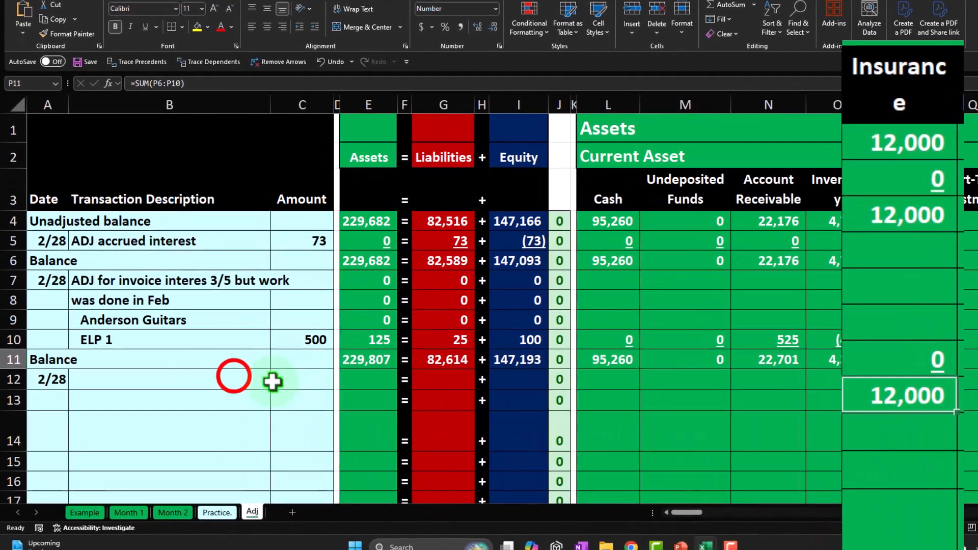
Step: Enter the transaction description "Adj insurance expense" in cell B12 for the 2/28 adjustment
{"action": "left_click", "coordinate": [155, 391]}
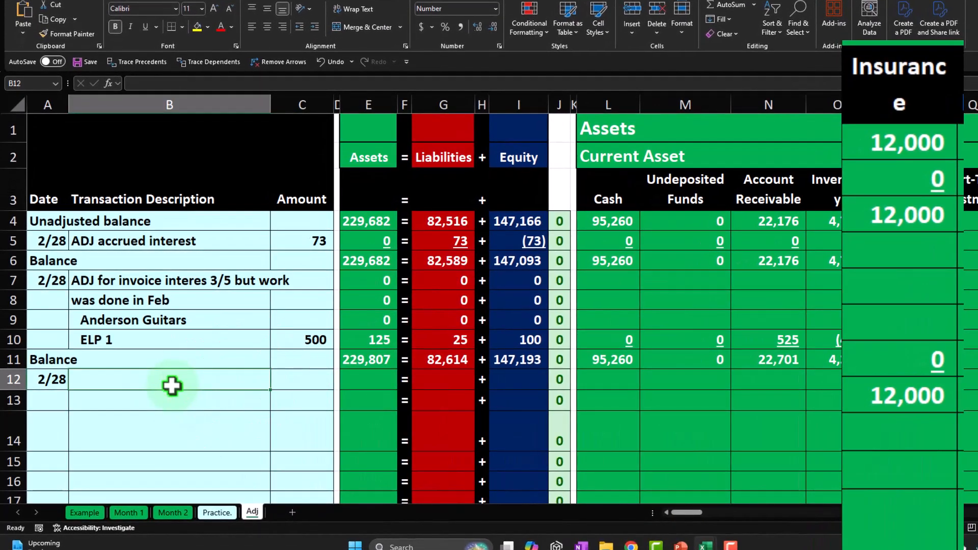
{"action": "type", "text": "Adj insurance expense"}
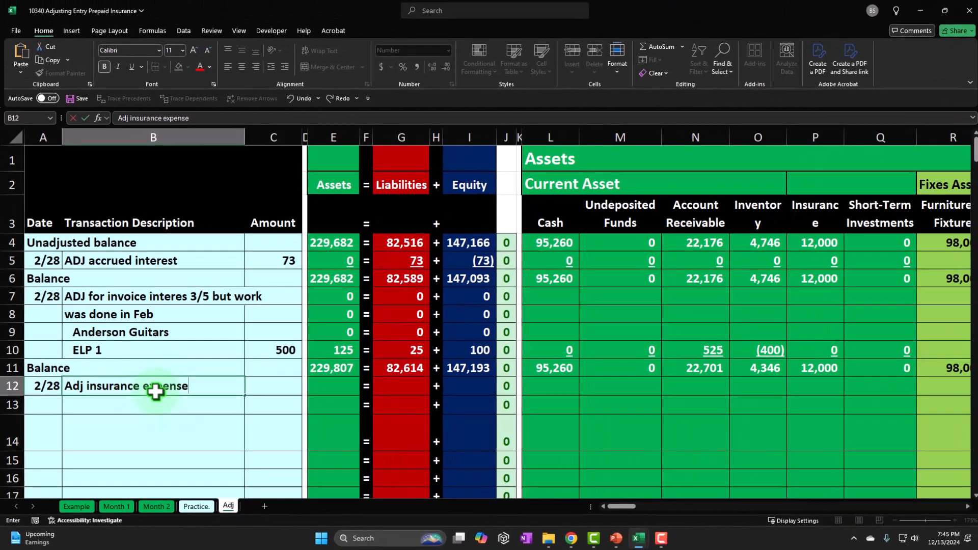
{"action": "key", "text": "Return"}
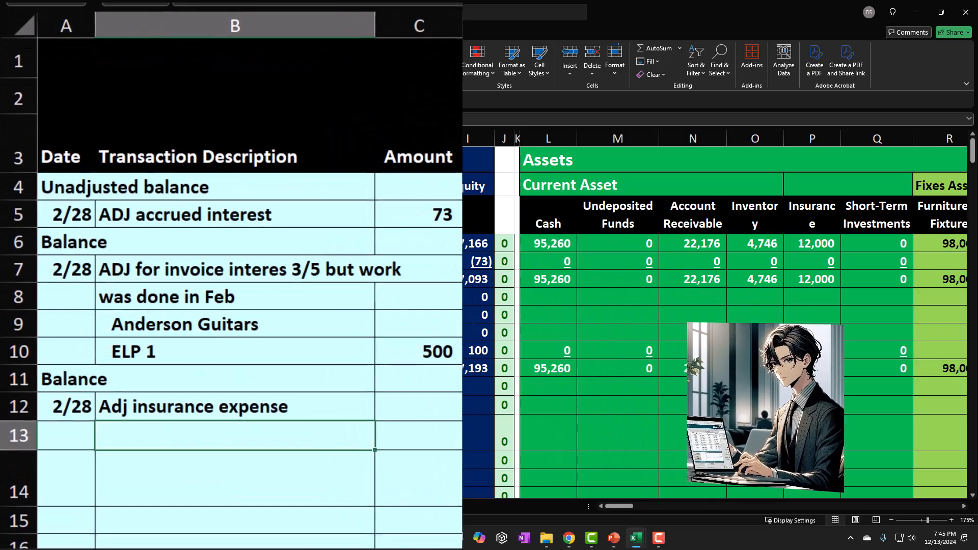
Step: Add the line "Cost for a year" in B13 with an amount of 12,000 in C13
{"action": "left_click", "coordinate": [235, 437]}
{"action": "type", "text": "Cost o"}
{"action": "key", "text": "BackSpace"}
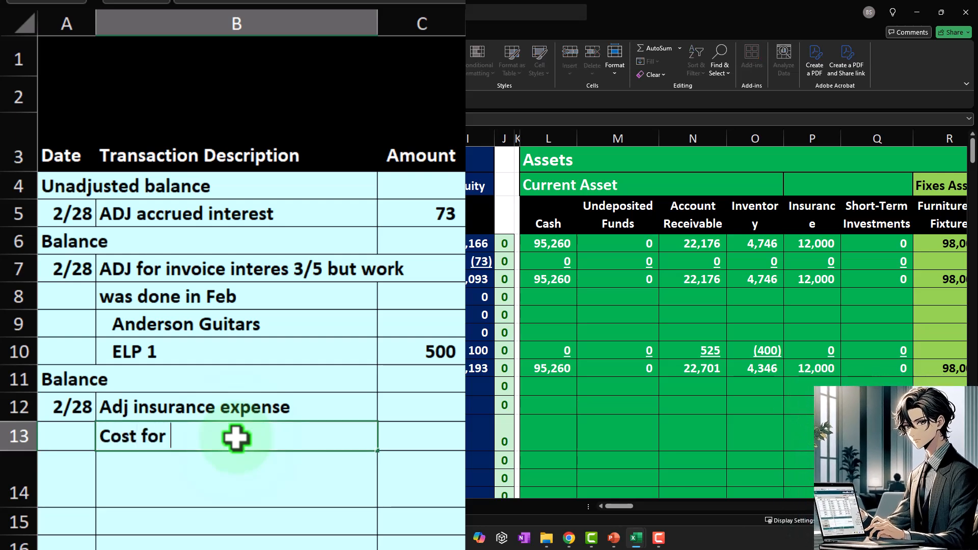
{"action": "key", "text": "Tab"}
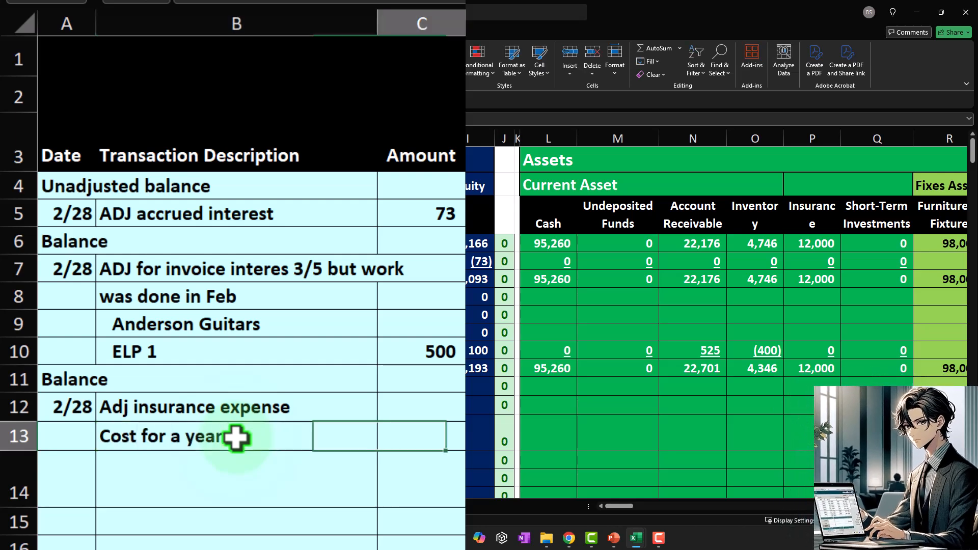
{"action": "type", "text": "12,000"}
{"action": "key", "text": "Return"}
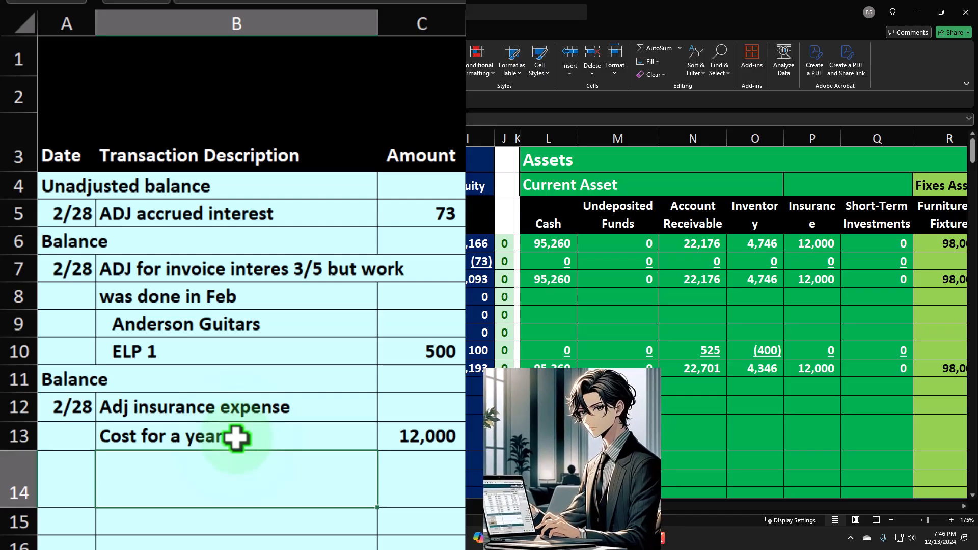
Step: Add the line "Months in a year" in B14 with an amount of 12 in C14
{"action": "type", "text": "Montsh in a"}
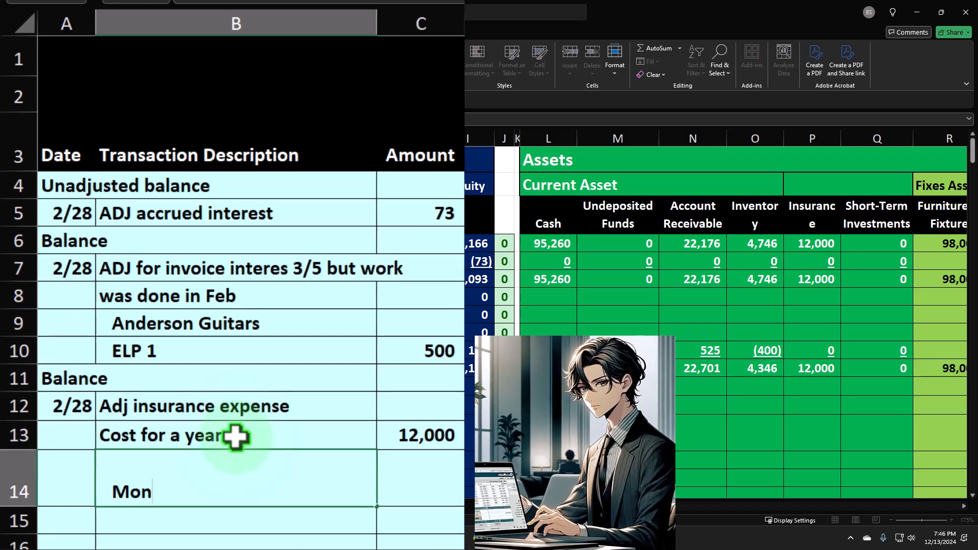
{"action": "key", "text": "BackSpace"}
{"action": "key", "text": "BackSpace"}
{"action": "key", "text": "BackSpace"}
{"action": "key", "text": "BackSpace"}
{"action": "key", "text": "BackSpace"}
{"action": "key", "text": "BackSpace"}
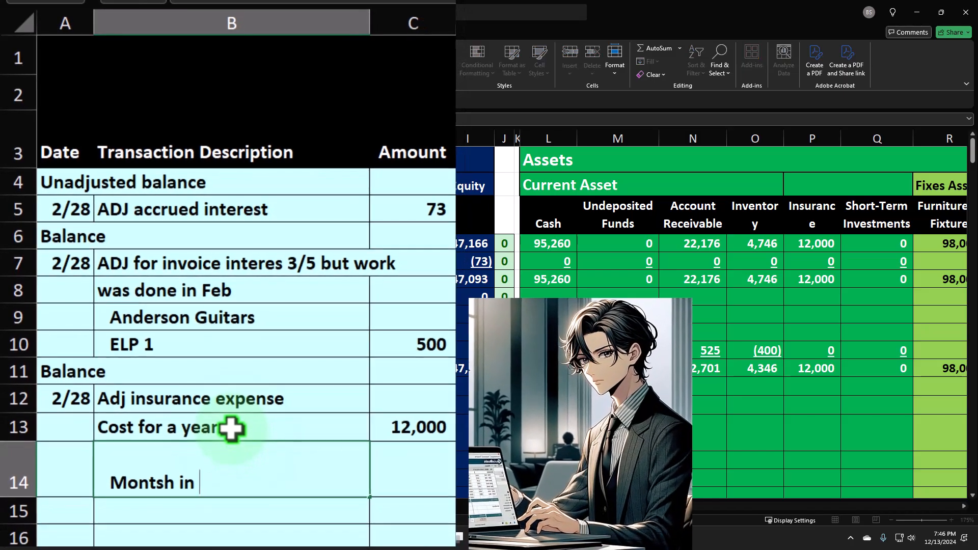
{"action": "key", "text": "BackSpace"}
{"action": "type", "text": "hs in ayear"}
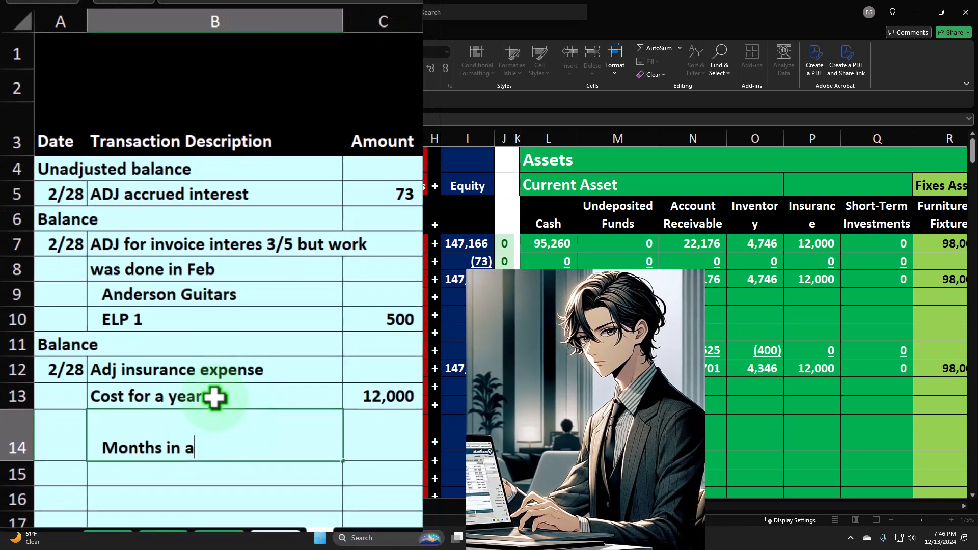
{"action": "key", "text": "BackSpace"}
{"action": "key", "text": "BackSpace"}
{"action": "key", "text": "BackSpace"}
{"action": "key", "text": "BackSpace"}
{"action": "type", "text": "year"}
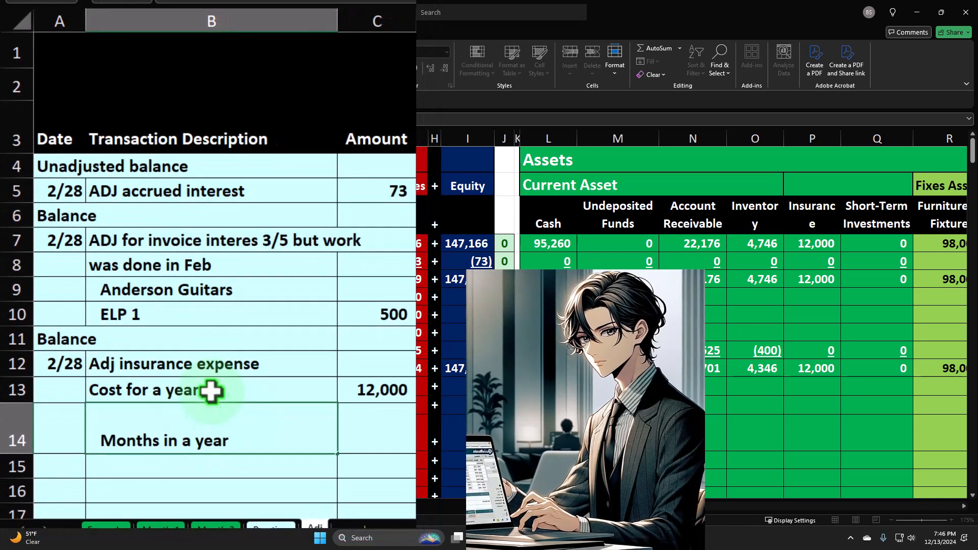
{"action": "key", "text": "Tab"}
{"action": "type", "text": "12"}
{"action": "key", "text": "Return"}
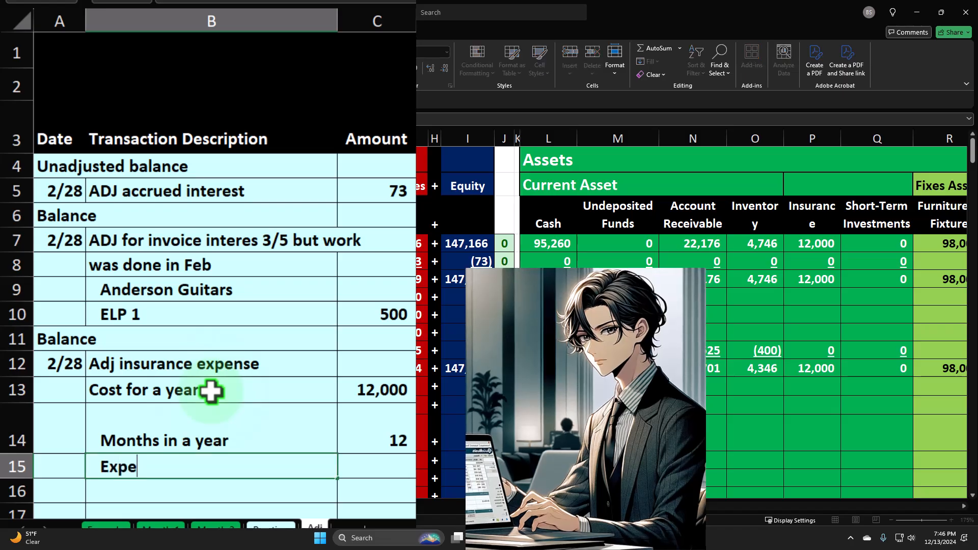
{"action": "type", "text": "Expesne"}
{"action": "key", "text": "BackSpace"}
{"action": "key", "text": "BackSpace"}
{"action": "type", "text": "nse"}
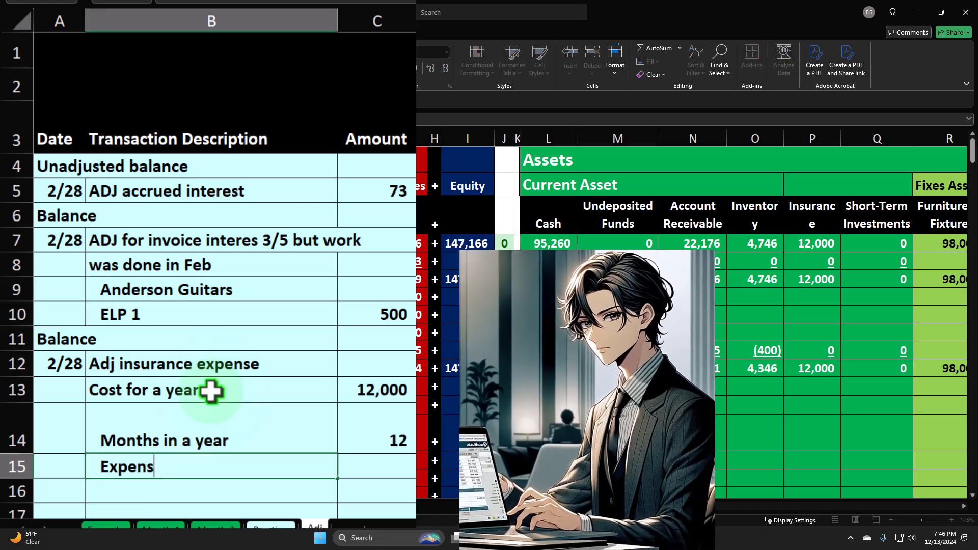
{"action": "key", "text": "BackSpace"}
{"action": "key", "text": "BackSpace"}
{"action": "key", "text": "BackSpace"}
{"action": "key", "text": "BackSpace"}
{"action": "key", "text": "BackSpace"}
{"action": "key", "text": "BackSpace"}
{"action": "key", "text": "BackSpace"}
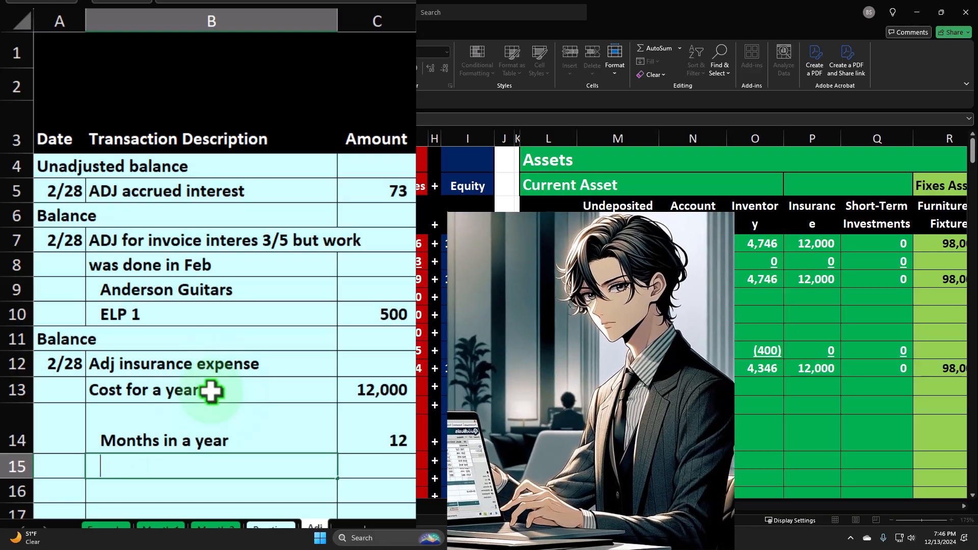
Step: Label B15 "Coverage per months" and calculate it in C15 by dividing the yearly cost by the months, =C13/C14
{"action": "type", "text": "Coverage pe"}
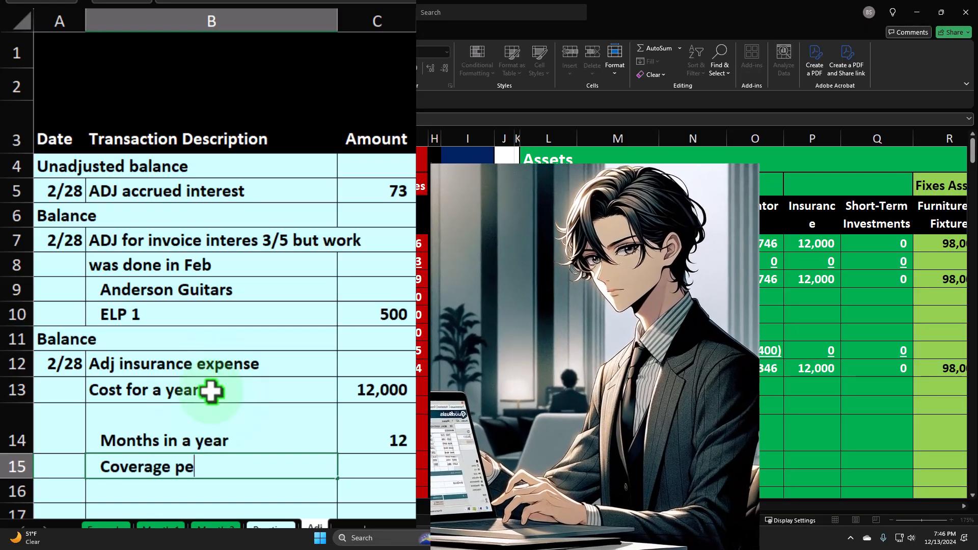
{"action": "type", "text": "r months"}
{"action": "key", "text": "Tab"}
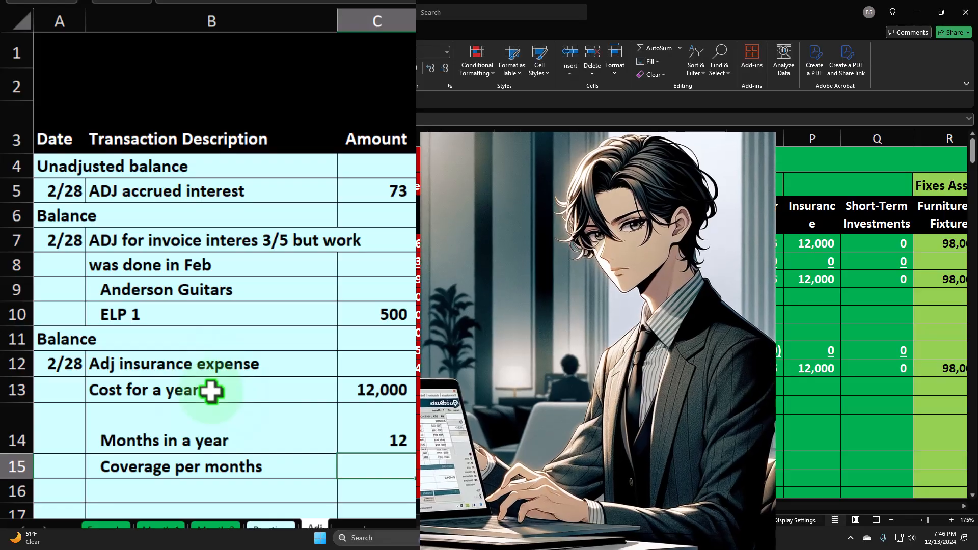
{"action": "type", "text": "="}
{"action": "key", "text": "Up"}
{"action": "key", "text": "Up"}
{"action": "key", "text": "Up"}
{"action": "key", "text": "Down"}
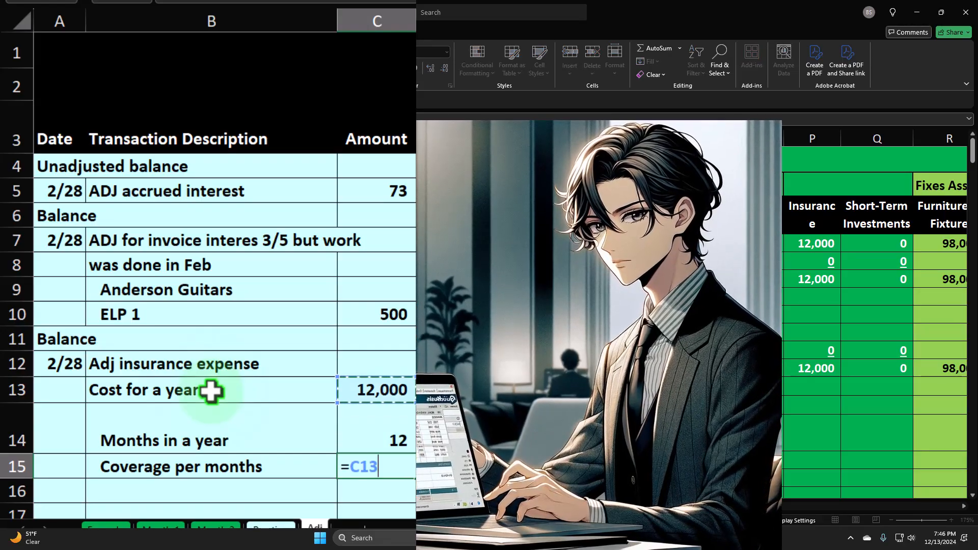
{"action": "type", "text": "/"}
{"action": "key", "text": "Up"}
{"action": "key", "text": "Return"}
Step: Underline the months-in-a-year amount in cell C14
{"action": "key", "text": "Up"}
{"action": "key", "text": "Right"}
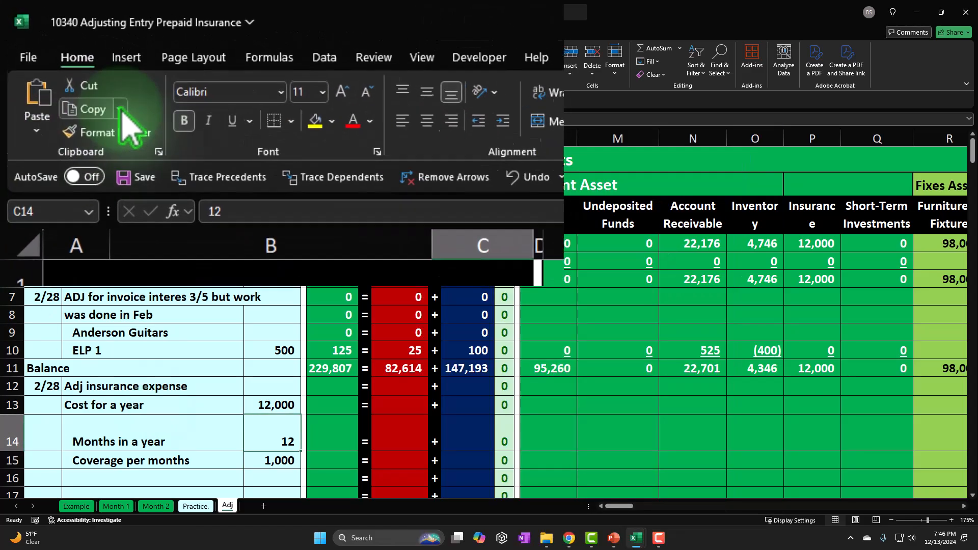
{"action": "left_click", "coordinate": [132, 68]}
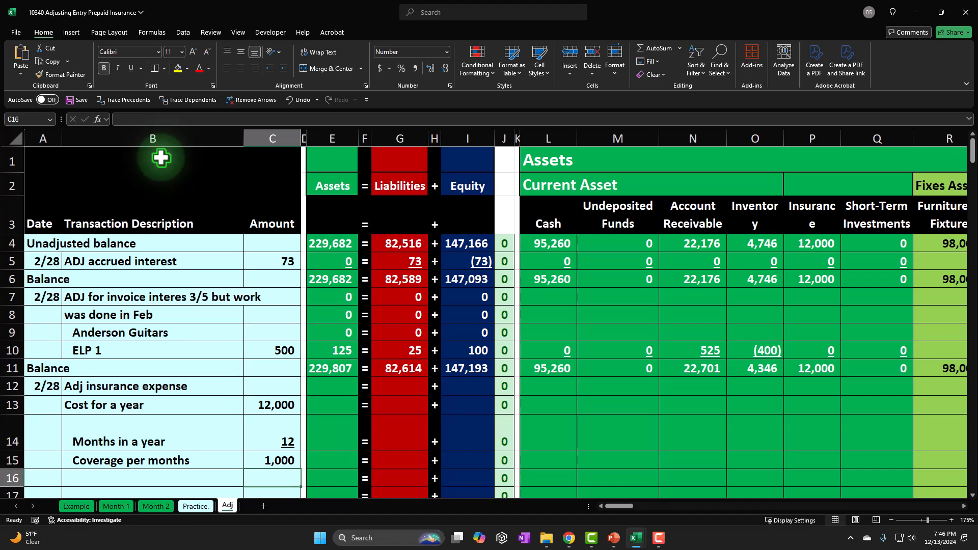
Step: Add an indented "Months passed" label in B16 with an amount of 1 in C16
{"action": "key", "text": "Left"}
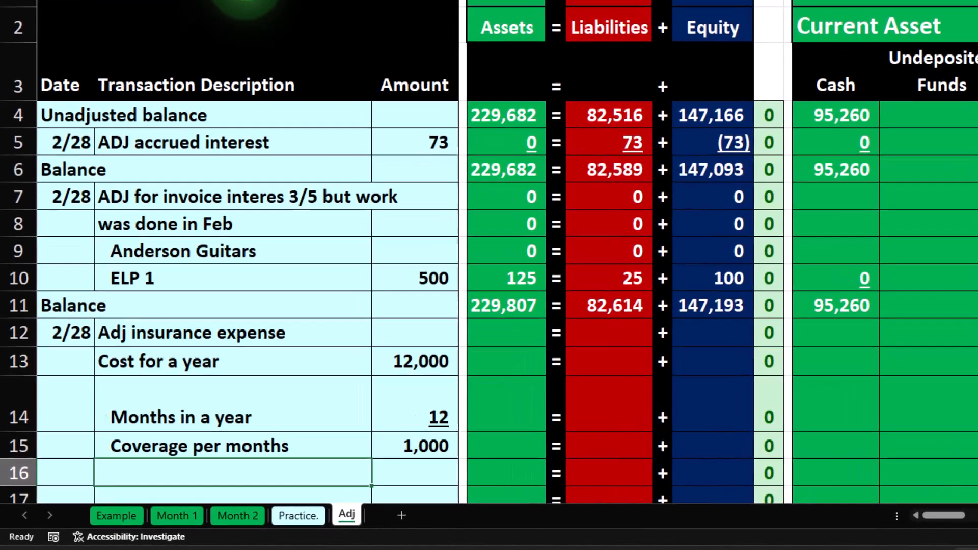
{"action": "type", "text": "Month"}
{"action": "type", "text": "s "}
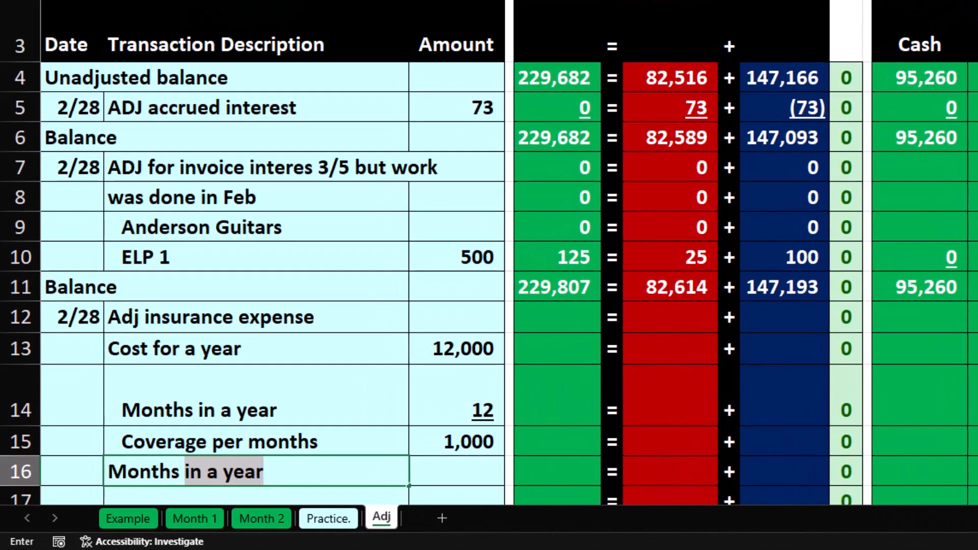
{"action": "type", "text": "pa"}
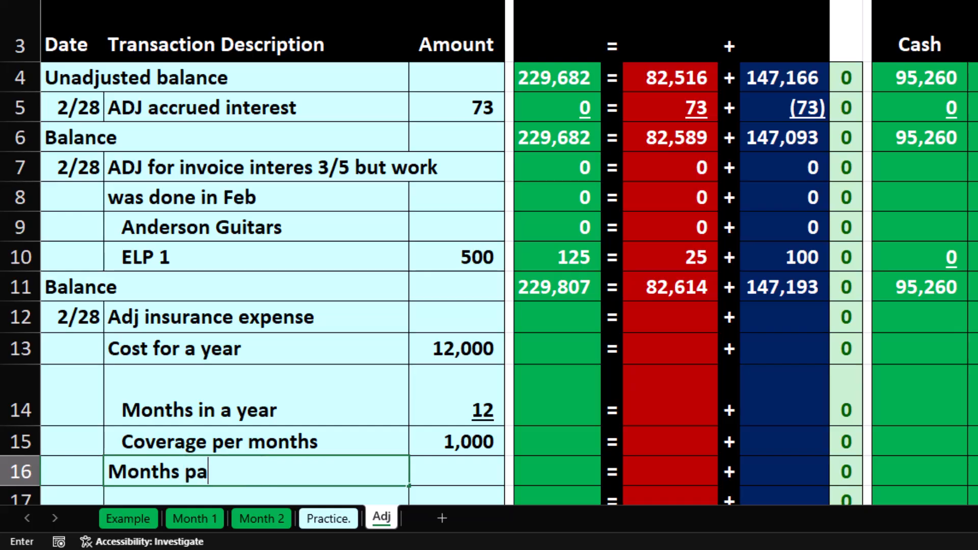
{"action": "type", "text": "ssed"}
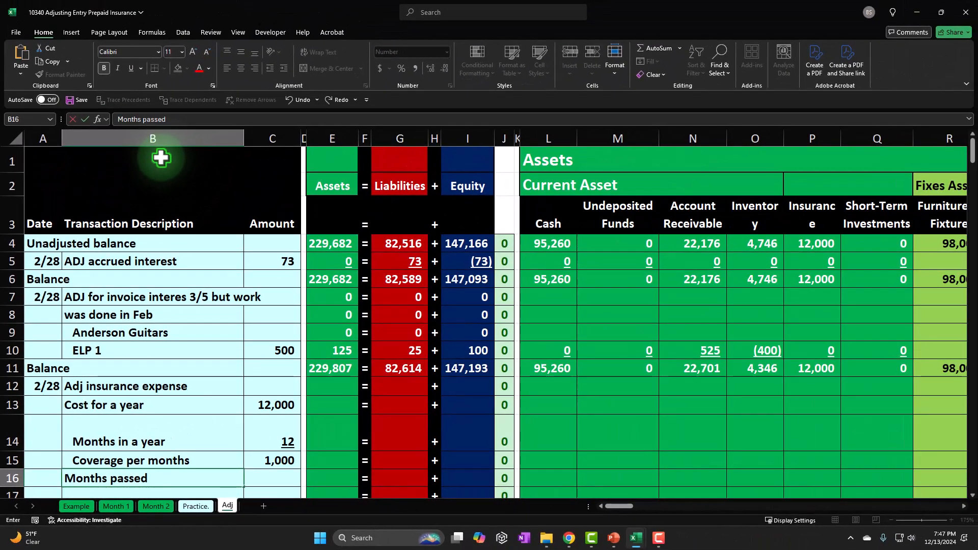
{"action": "key", "text": "Return"}
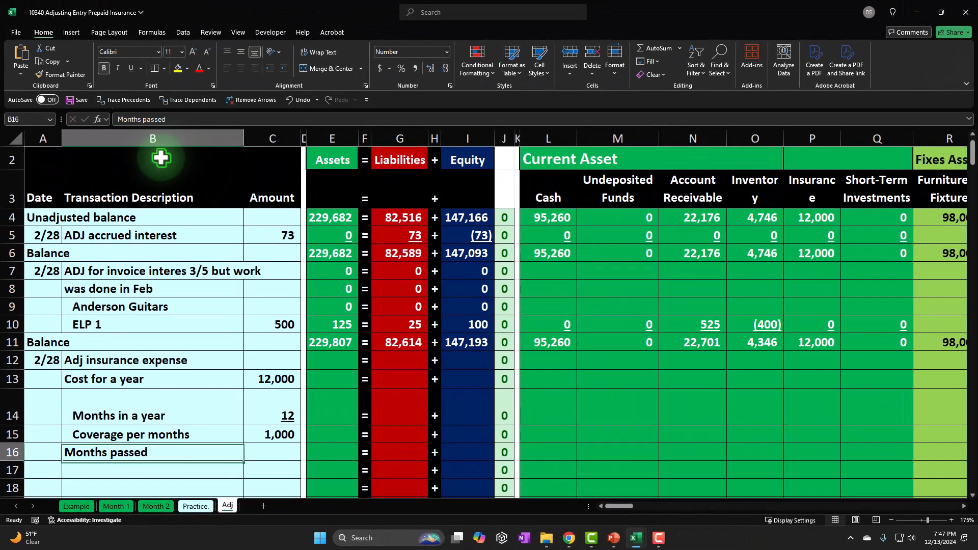
{"action": "key", "text": "Up"}
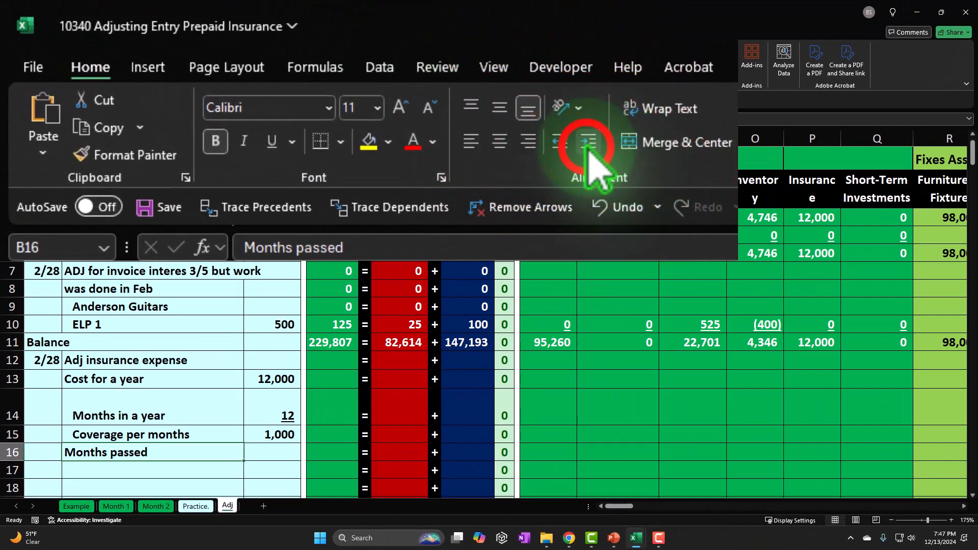
{"action": "key", "text": "Right"}
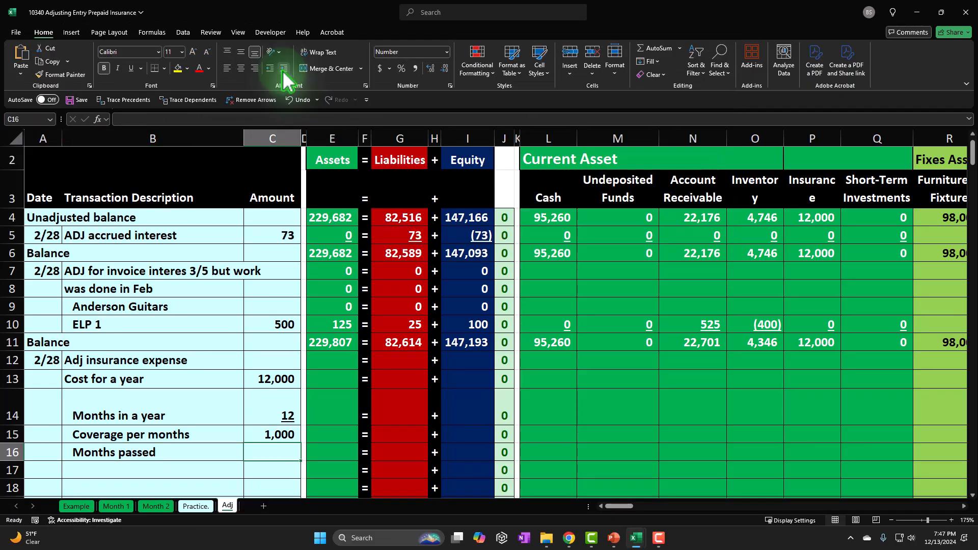
{"action": "type", "text": "1"}
{"action": "key", "text": "Return"}
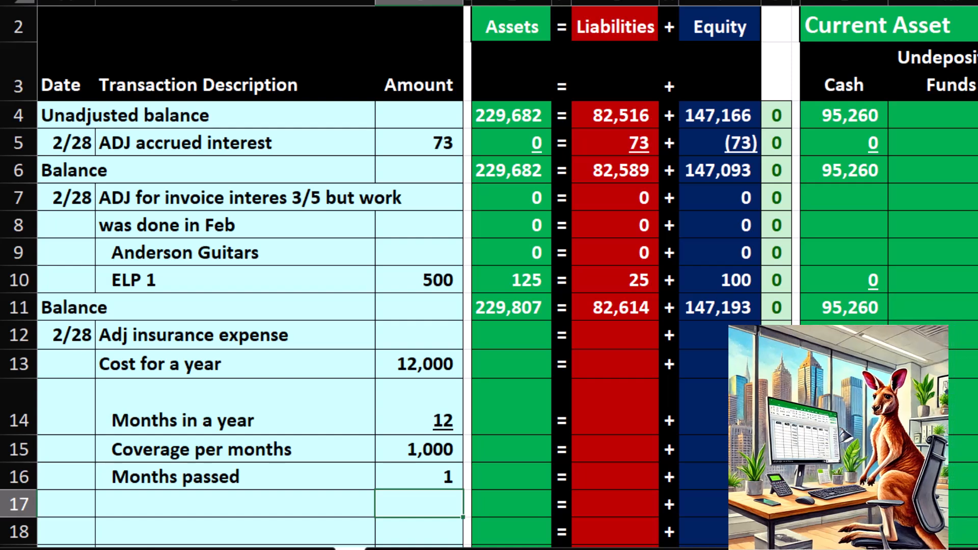
{"action": "type", "text": "In"}
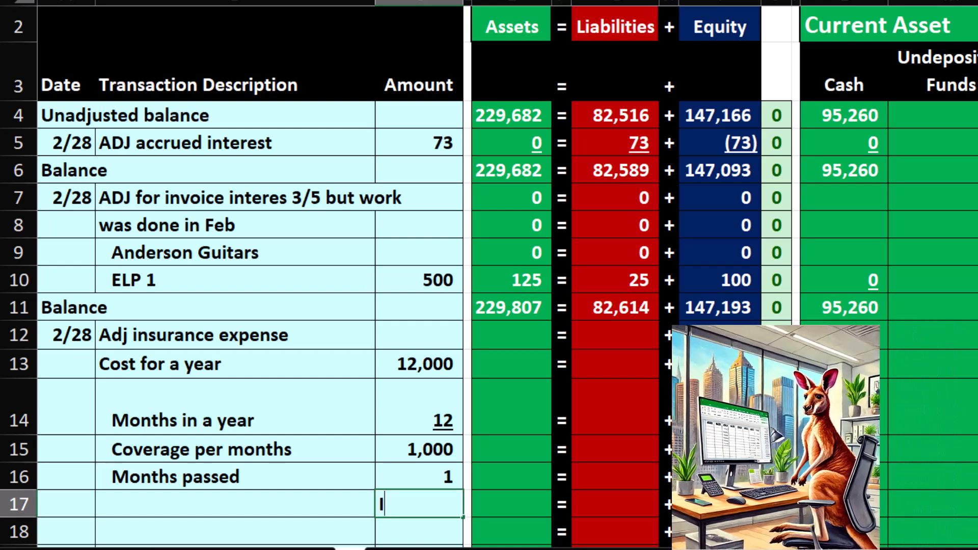
{"action": "key", "text": "BackSpace"}
{"action": "key", "text": "BackSpace"}
Step: Label B17 "Expense entry" and calculate it in C17 as monthly coverage times months passed, =C15*C16
{"action": "key", "text": "Left"}
{"action": "type", "text": "Insu"}
{"action": "key", "text": "BackSpace"}
{"action": "key", "text": "BackSpace"}
{"action": "key", "text": "BackSpace"}
{"action": "key", "text": "BackSpace"}
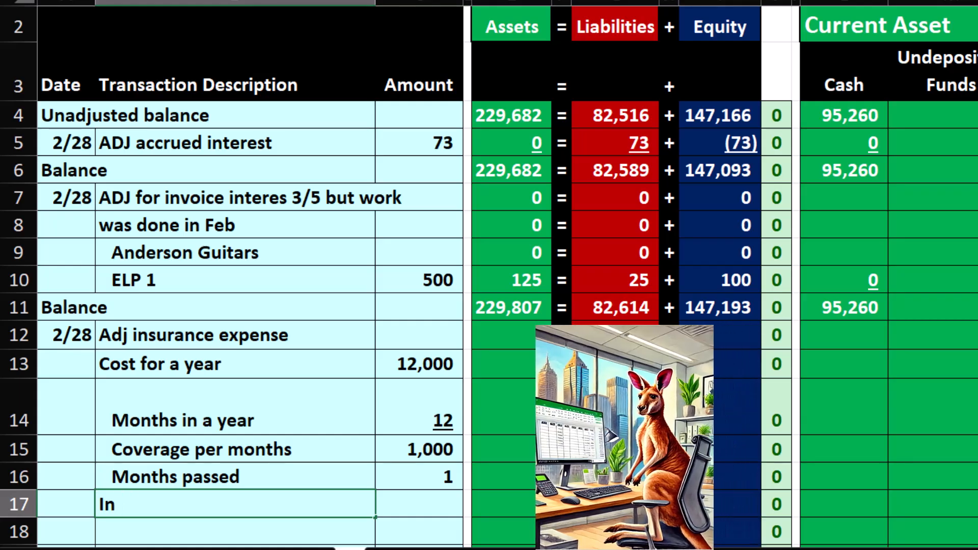
{"action": "type", "text": "Expense "}
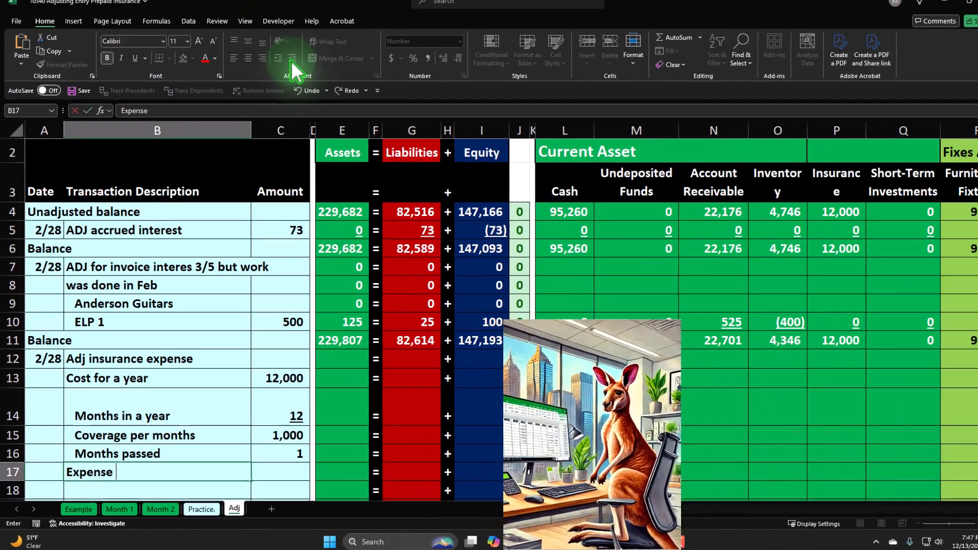
{"action": "type", "text": "entry"}
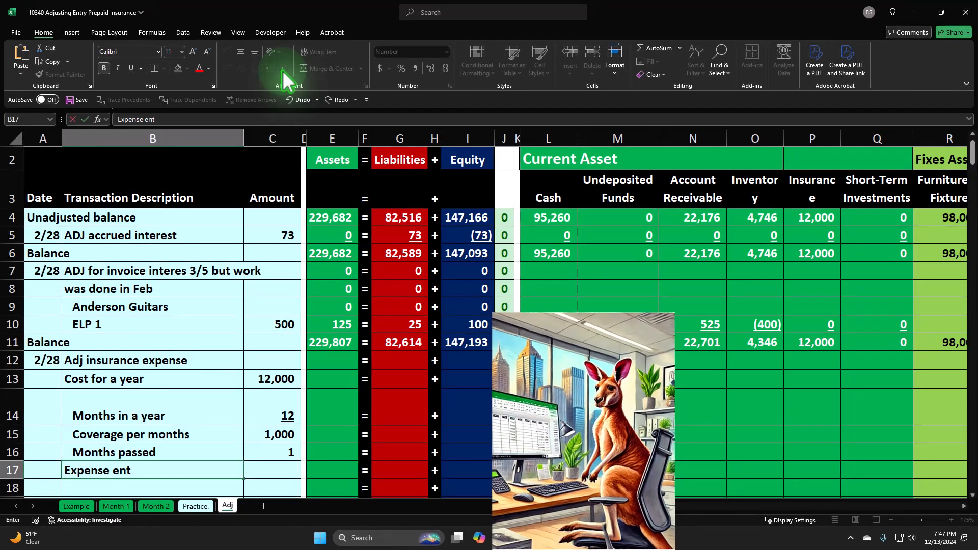
{"action": "key", "text": "Tab"}
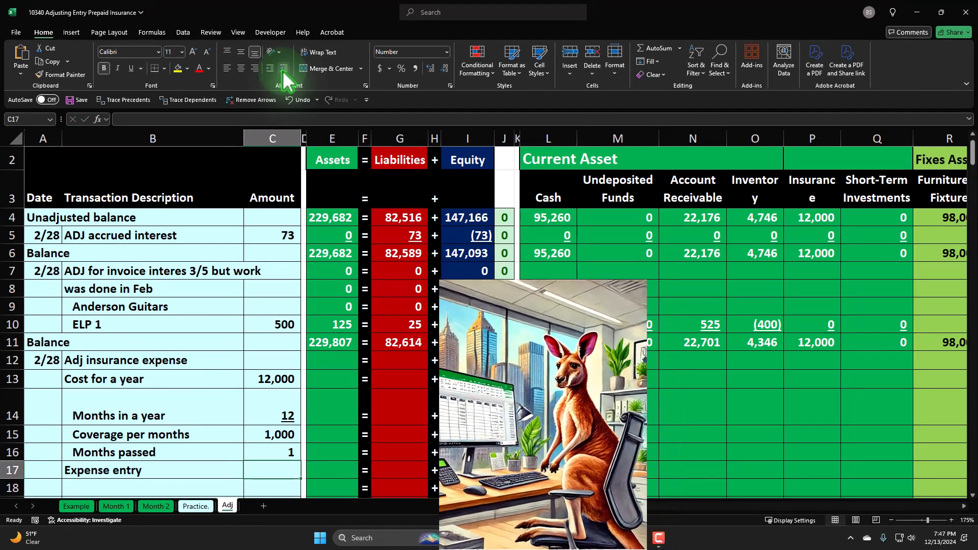
{"action": "type", "text": "="}
{"action": "key", "text": "Up"}
{"action": "key", "text": "Up"}
{"action": "type", "text": "*"}
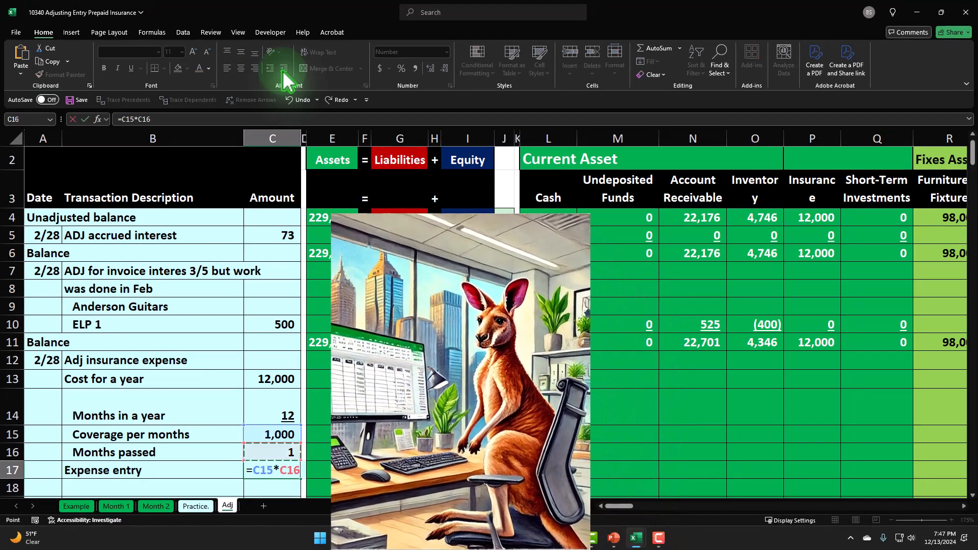
{"action": "key", "text": "Up"}
{"action": "key", "text": "Return"}
Step: Underline the months-passed amount in cell C16
{"action": "key", "text": "Up"}
{"action": "key", "text": "Up"}
{"action": "key", "text": "Right"}
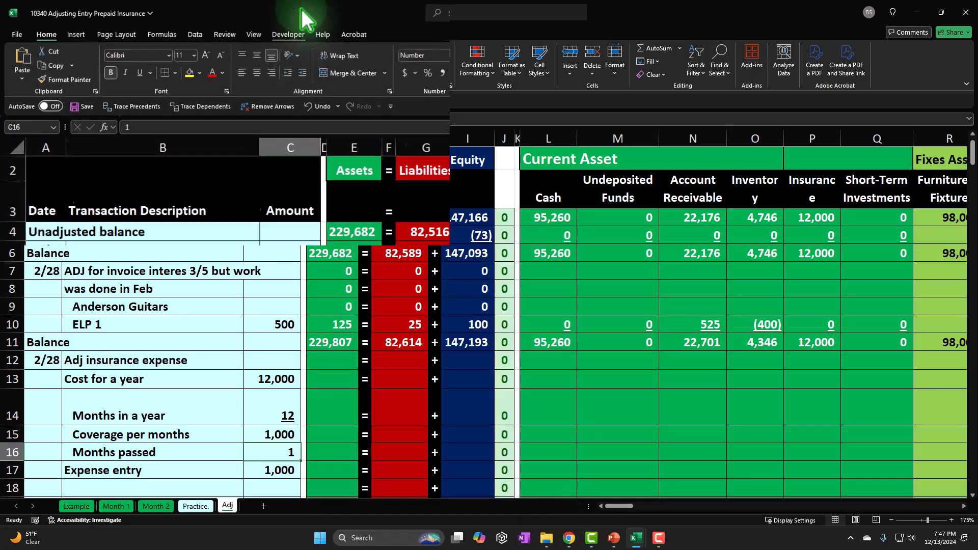
{"action": "left_click", "coordinate": [131, 68]}
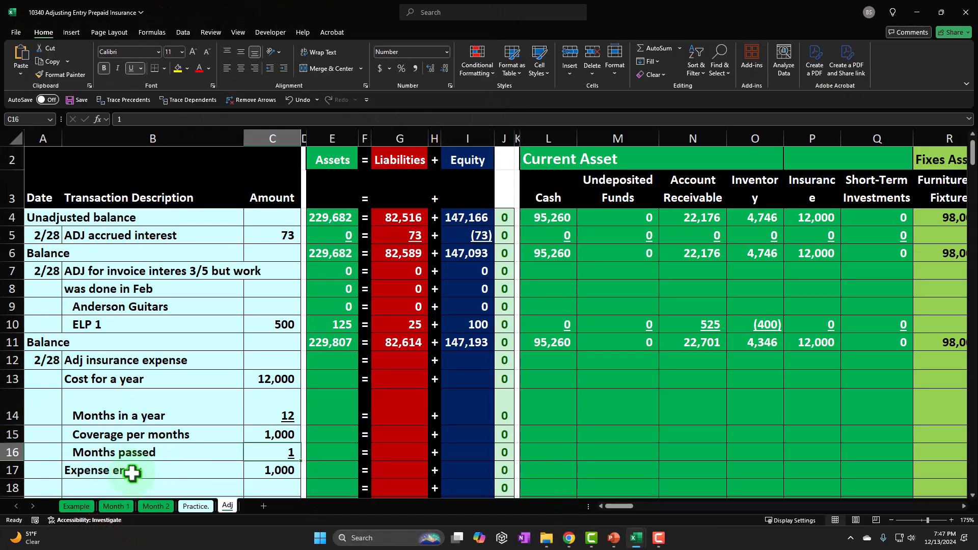
Step: Indent the "Expense entry" label in cell B17
{"action": "left_click", "coordinate": [132, 474]}
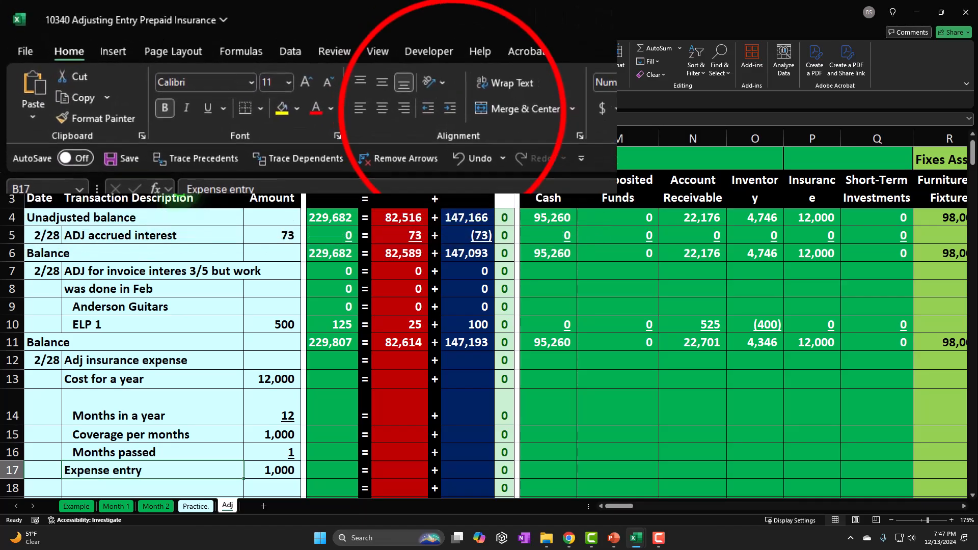
{"action": "left_click", "coordinate": [471, 114]}
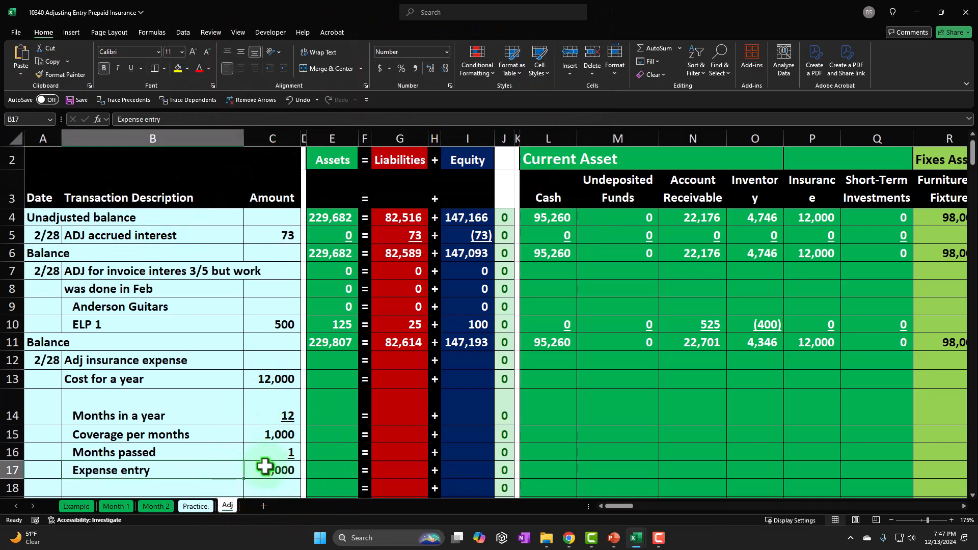
{"action": "left_click", "coordinate": [265, 466]}
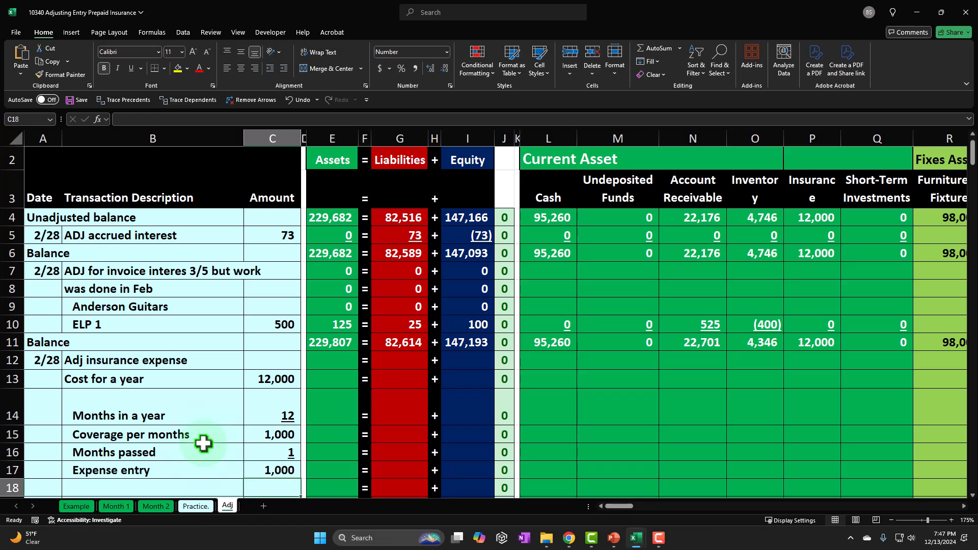
Step: Label B18 "Prepaid insurance" and calculate it in C18 as yearly cost minus the expense entry, =C13-C17
{"action": "key", "text": "Left"}
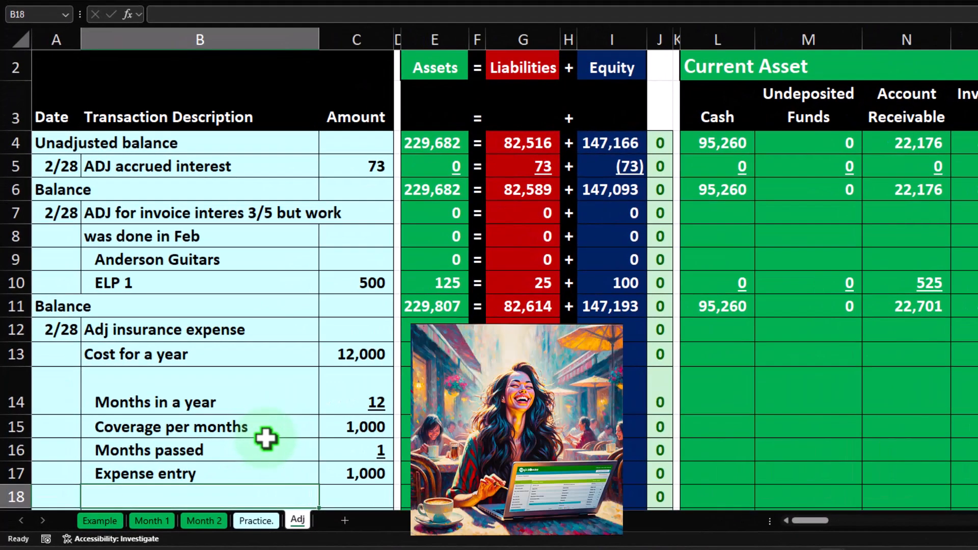
{"action": "type", "text": "Prepaid insuranc"}
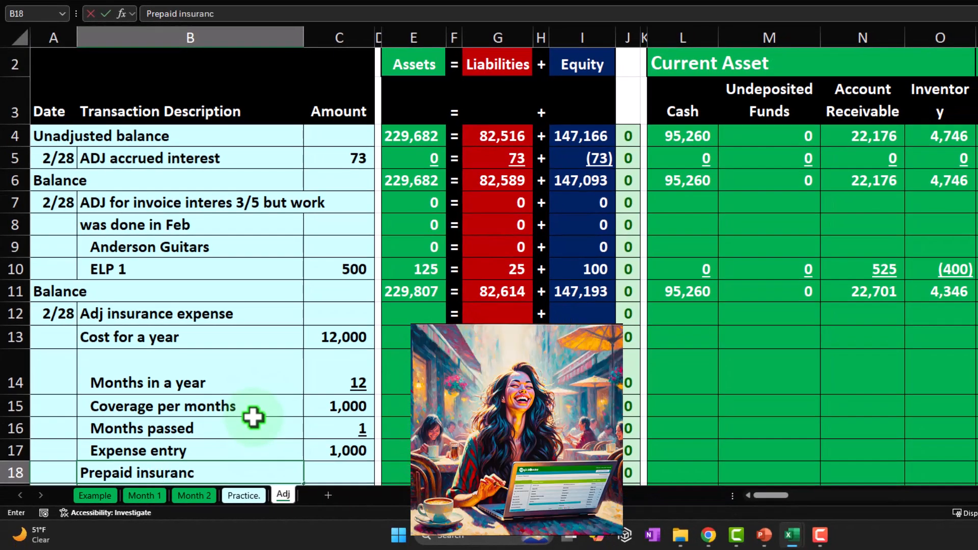
{"action": "type", "text": "e"}
{"action": "key", "text": "Tab"}
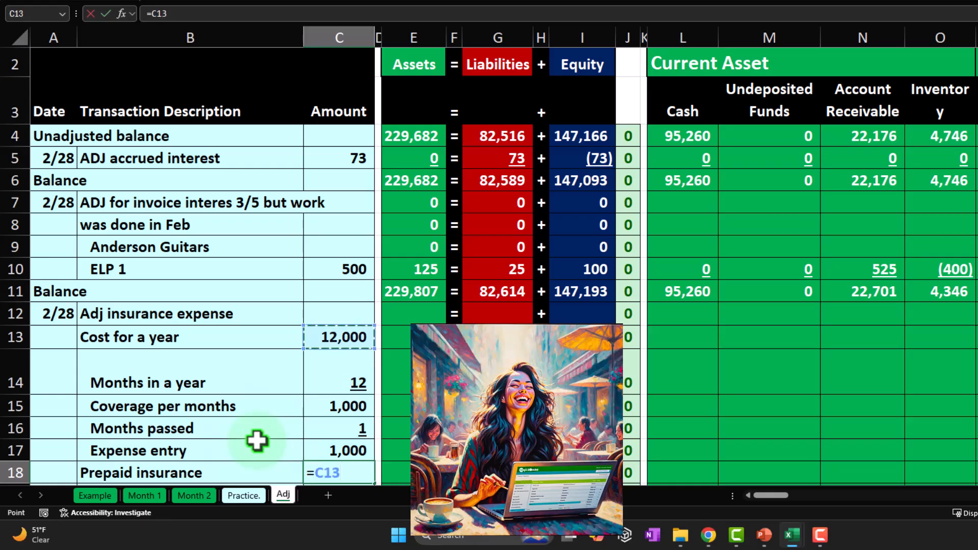
{"action": "key", "text": "Return"}
{"action": "key", "text": "Up"}
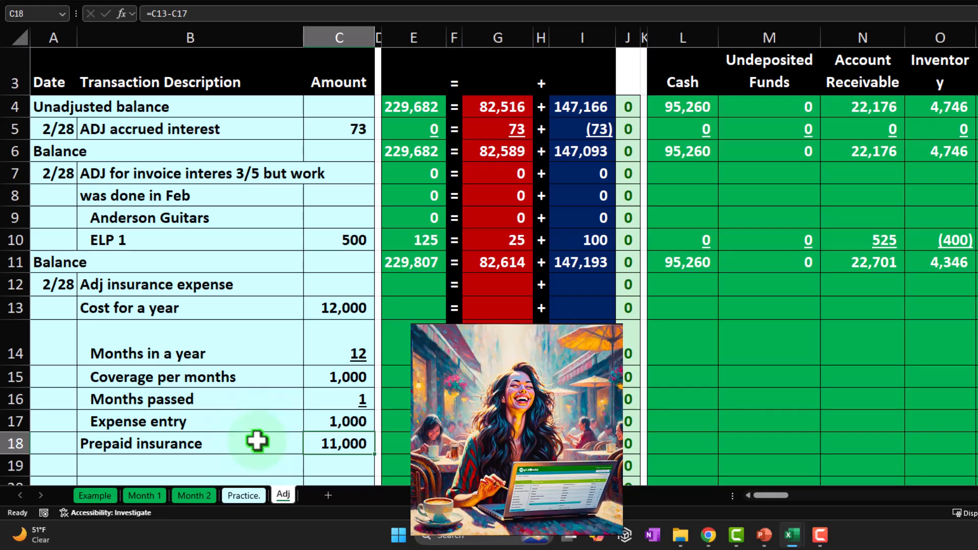
Step: Replace the prepaid insurance formula in C18 with the expense entry times the remaining months, =C17*(C14-C16)
{"action": "type", "text": "*("}
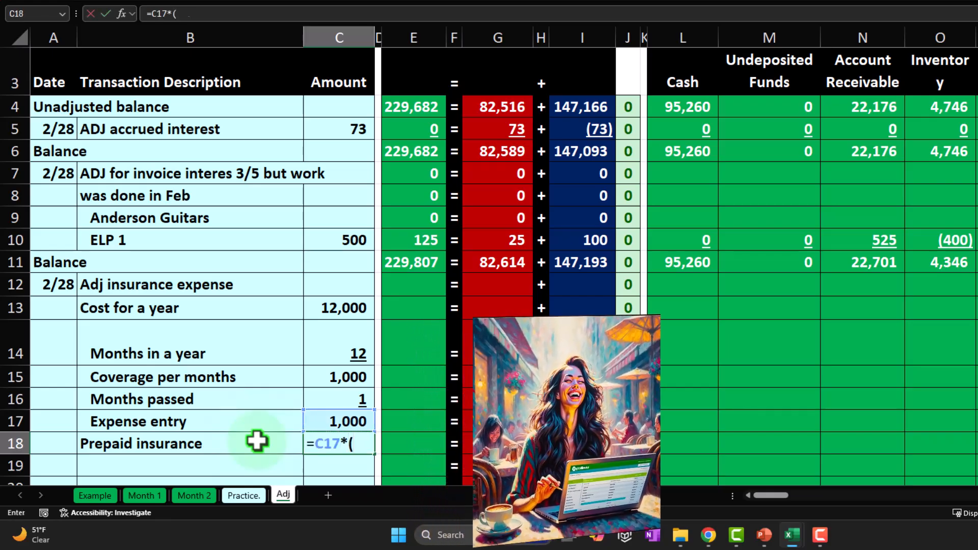
{"action": "key", "text": "Up"}
{"action": "key", "text": "Up"}
{"action": "key", "text": "Up"}
{"action": "key", "text": "Up"}
{"action": "type", "text": "-"}
{"action": "key", "text": "Up"}
{"action": "key", "text": "Up"}
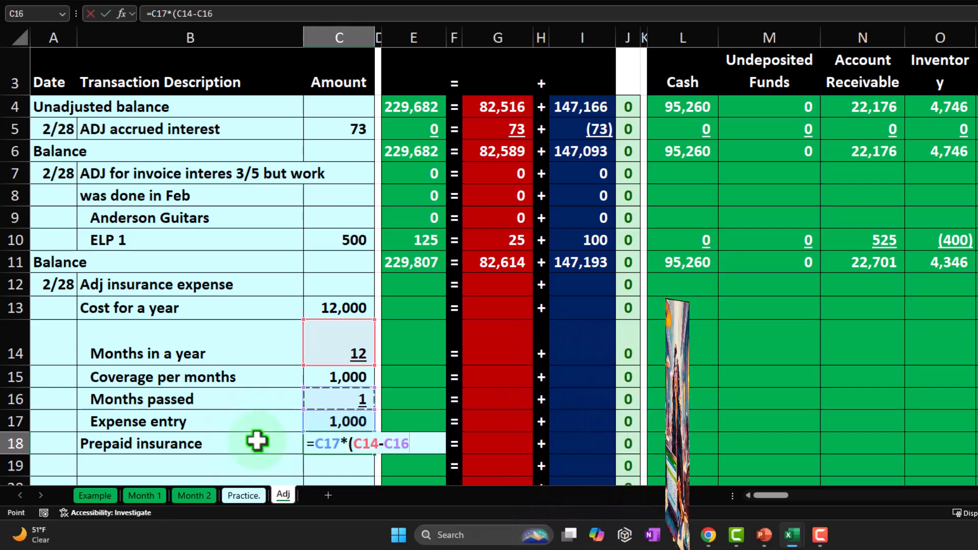
{"action": "type", "text": ")"}
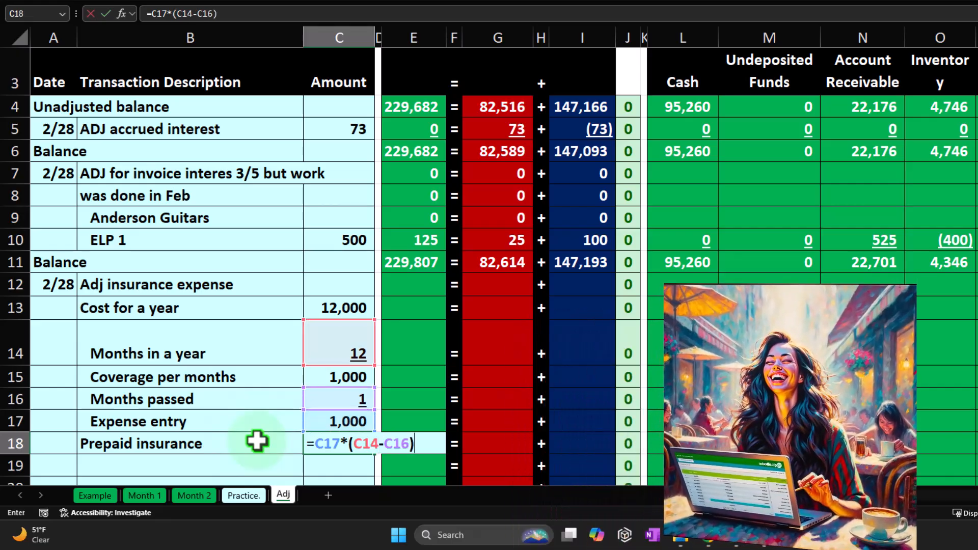
{"action": "key", "text": "ctrl+Return"}
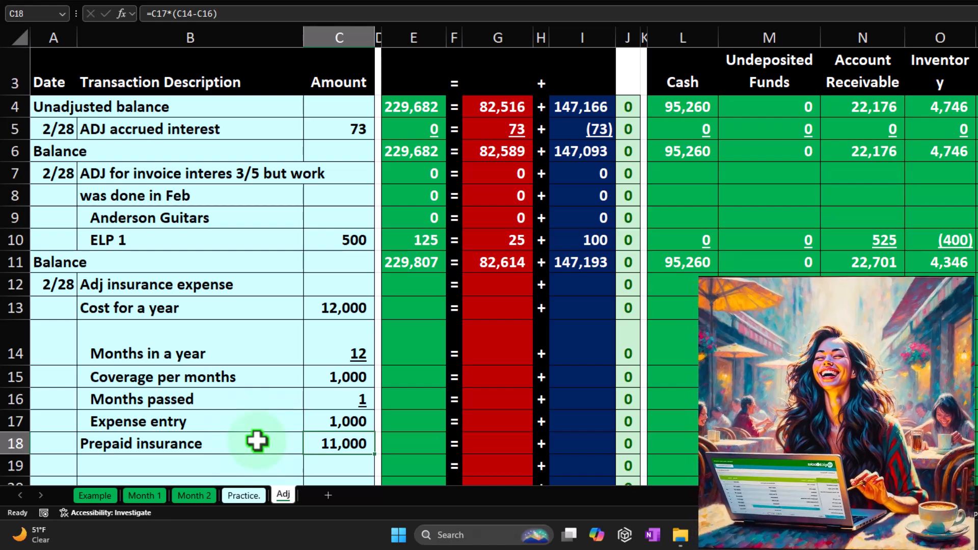
Step: Indent the "Prepaid insurance" label in cell B18
{"action": "left_click", "coordinate": [256, 441]}
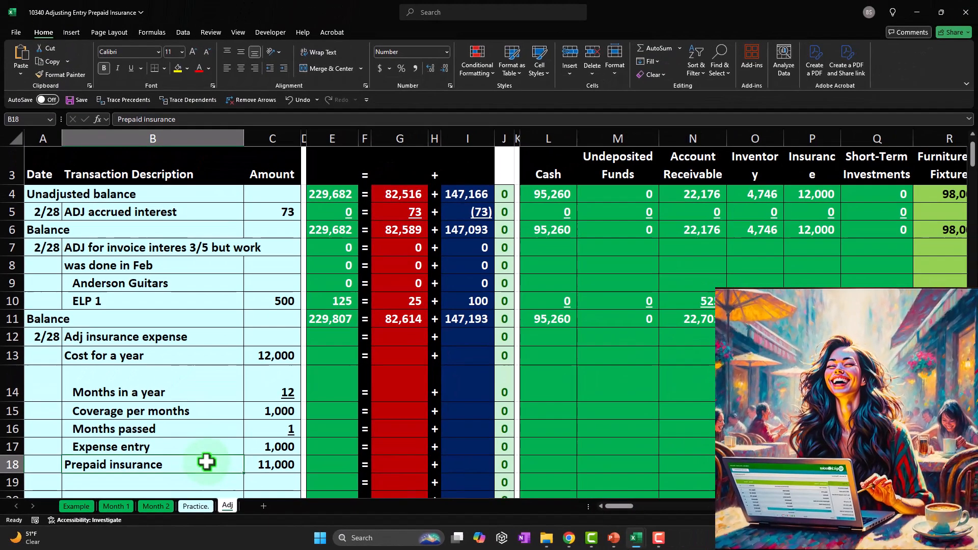
{"action": "left_click", "coordinate": [539, 130]}
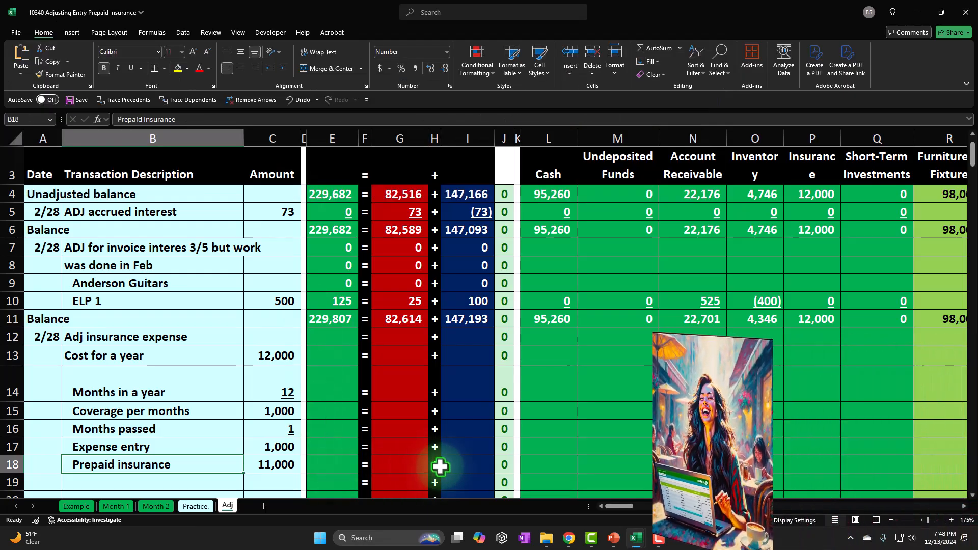
{"action": "left_click", "coordinate": [286, 413]}
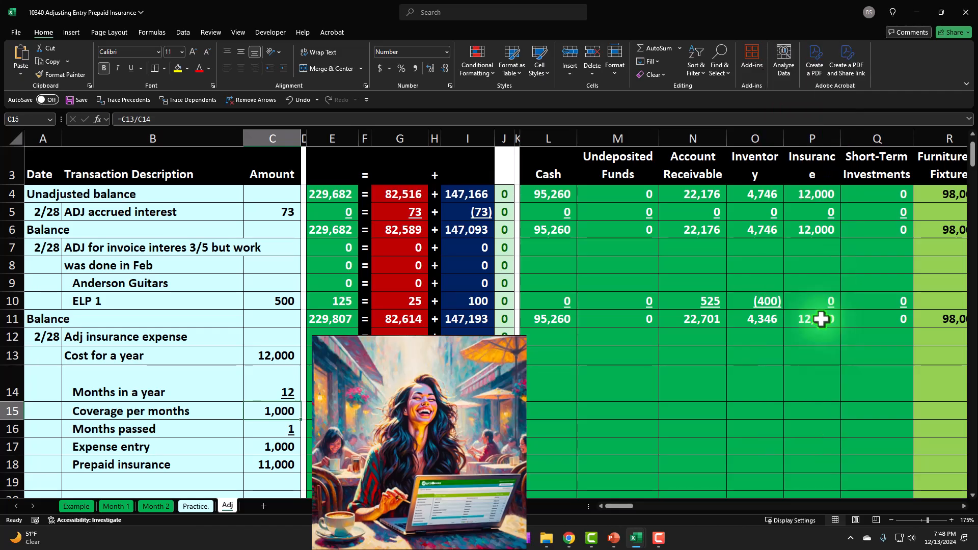
{"action": "left_click", "coordinate": [657, 506]}
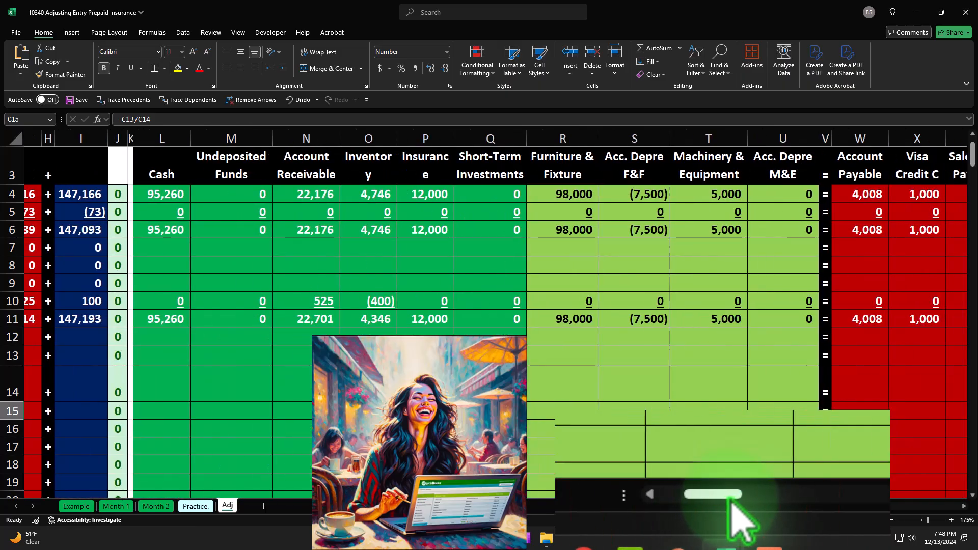
{"action": "left_click_drag", "start_coordinate": [768, 498], "coordinate": [693, 527]}
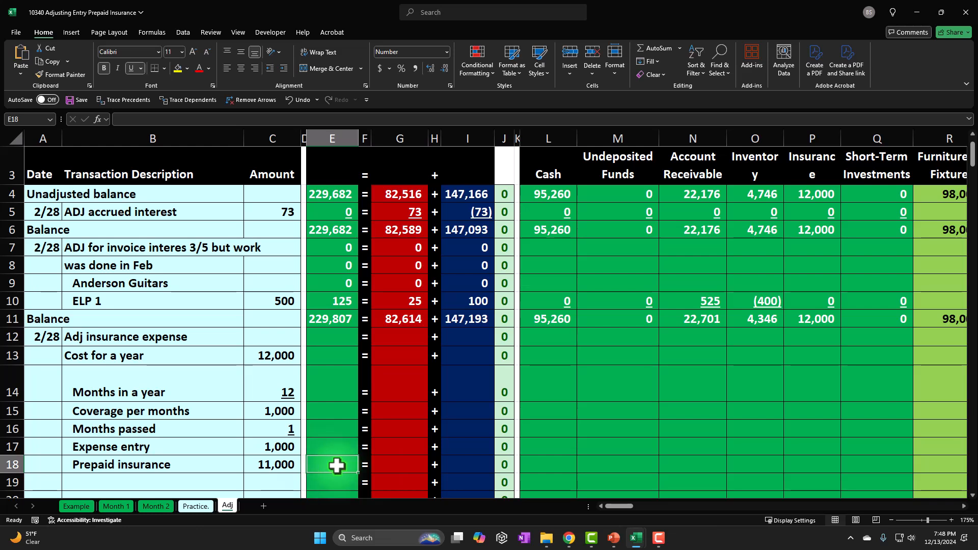
Step: Reduce the prepaid insurance asset by entering the negative of the expense entry, =-C17, in cell P18
{"action": "left_click", "coordinate": [825, 362]}
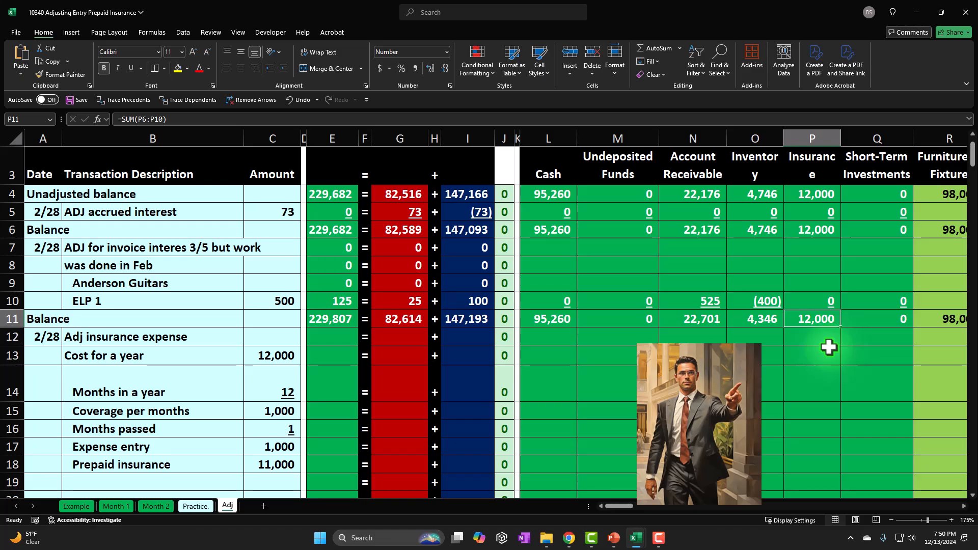
{"action": "key", "text": "Down"}
{"action": "key", "text": "Down"}
{"action": "key", "text": "Down"}
{"action": "key", "text": "Down"}
{"action": "key", "text": "Down"}
{"action": "key", "text": "Down"}
{"action": "key", "text": "Down"}
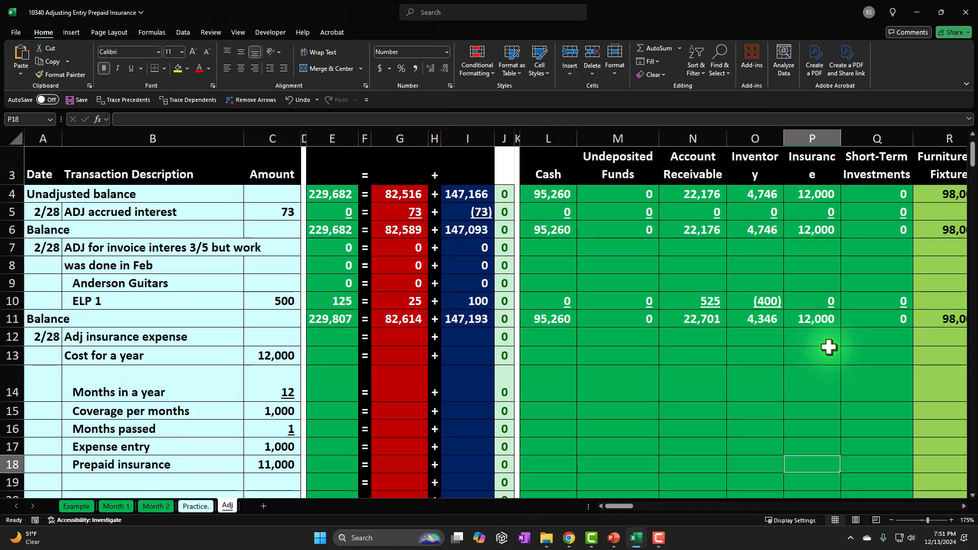
{"action": "type", "text": "-"}
{"action": "key", "text": "Left"}
{"action": "key", "text": "Left"}
{"action": "key", "text": "Left"}
{"action": "key", "text": "Left"}
{"action": "key", "text": "Left"}
{"action": "key", "text": "Left"}
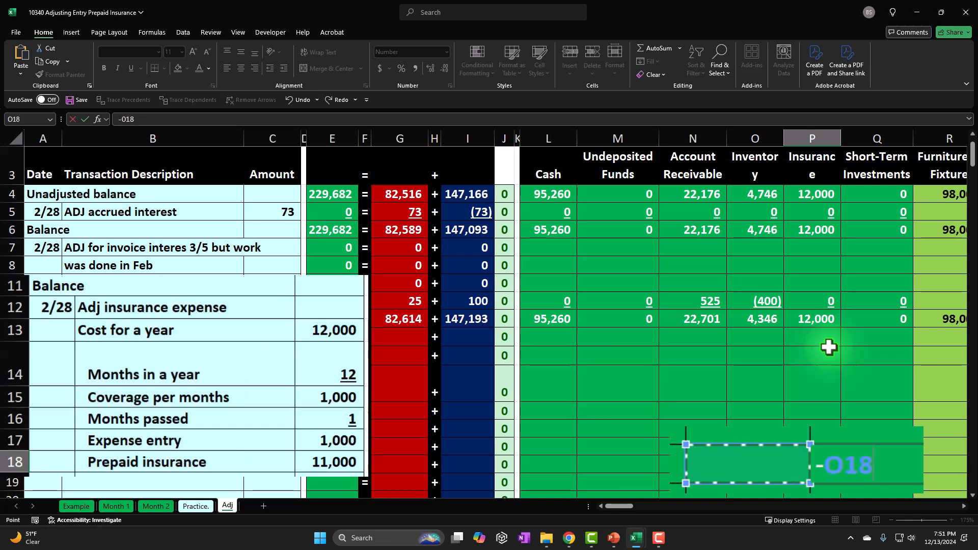
{"action": "key", "text": "Left"}
{"action": "key", "text": "Left"}
{"action": "key", "text": "Left"}
{"action": "key", "text": "Left"}
{"action": "key", "text": "Left"}
{"action": "key", "text": "Up"}
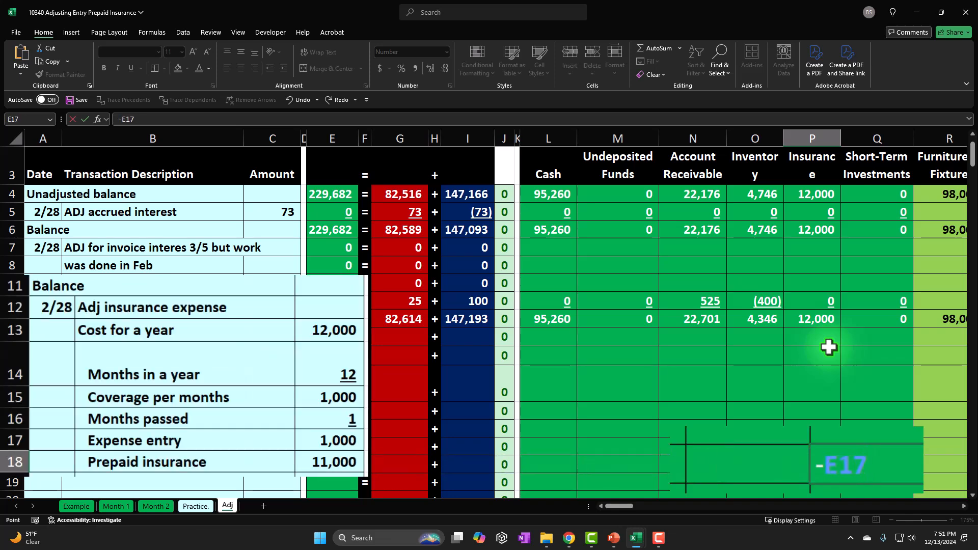
{"action": "key", "text": "Left"}
{"action": "key", "text": "Return"}
{"action": "key", "text": "Up"}
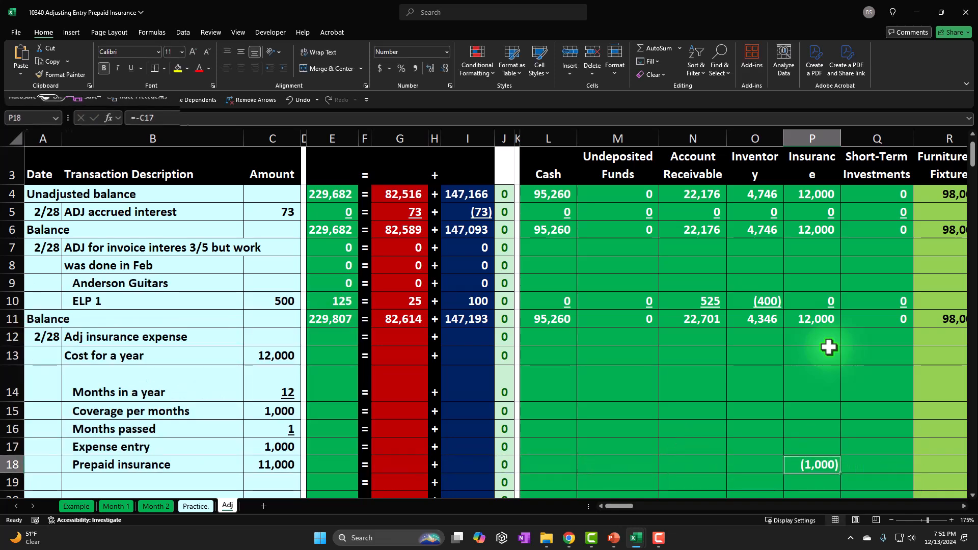
Step: Record the insurance expense in cell AO18 of the Insurance Ex column as the negative expense entry, =-C17
{"action": "key", "text": "Right"}
{"action": "key", "text": "Right"}
{"action": "key", "text": "Right"}
{"action": "key", "text": "Right"}
{"action": "key", "text": "Right"}
{"action": "key", "text": "Right"}
{"action": "key", "text": "Right"}
{"action": "key", "text": "Right"}
{"action": "key", "text": "Right"}
{"action": "key", "text": "Right"}
{"action": "key", "text": "Right"}
{"action": "key", "text": "Right"}
{"action": "key", "text": "Right"}
{"action": "key", "text": "Right"}
{"action": "key", "text": "Right"}
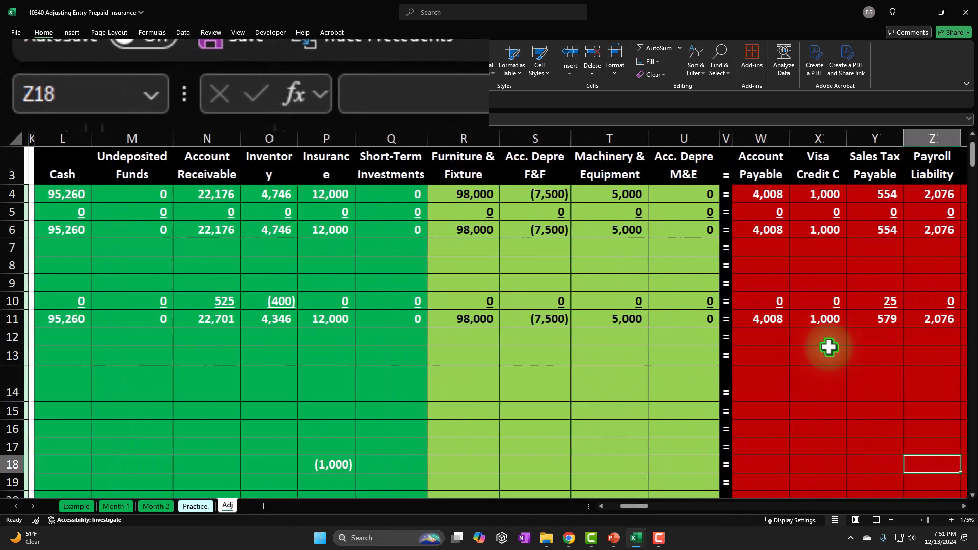
{"action": "key", "text": "Right"}
{"action": "key", "text": "Right"}
{"action": "key", "text": "Right"}
{"action": "key", "text": "Right"}
{"action": "key", "text": "Right"}
{"action": "key", "text": "Right"}
{"action": "key", "text": "Right"}
{"action": "key", "text": "Right"}
{"action": "key", "text": "Right"}
{"action": "key", "text": "Right"}
{"action": "key", "text": "Right"}
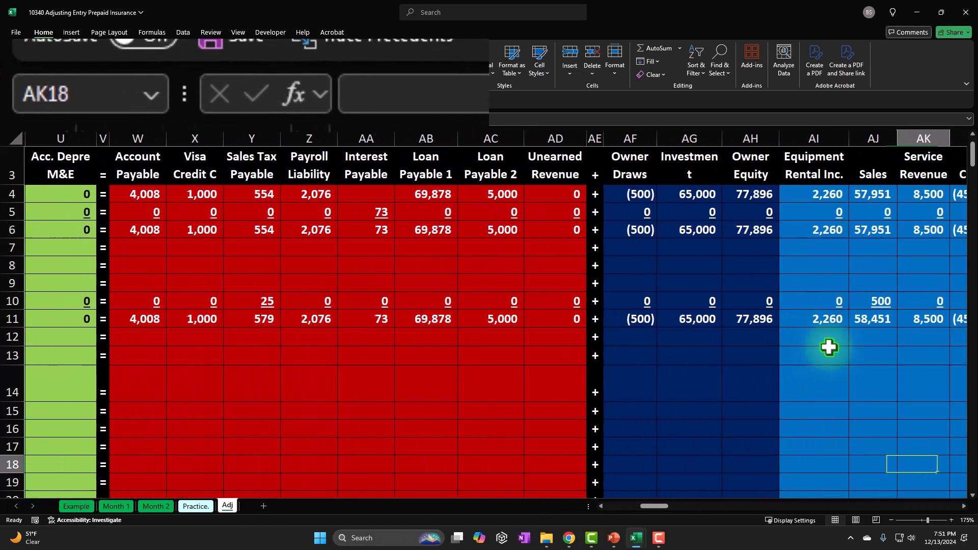
{"action": "key", "text": "Right"}
{"action": "key", "text": "Right"}
{"action": "key", "text": "Right"}
{"action": "key", "text": "Right"}
{"action": "key", "text": "Right"}
{"action": "key", "text": "Right"}
{"action": "key", "text": "Right"}
{"action": "key", "text": "Right"}
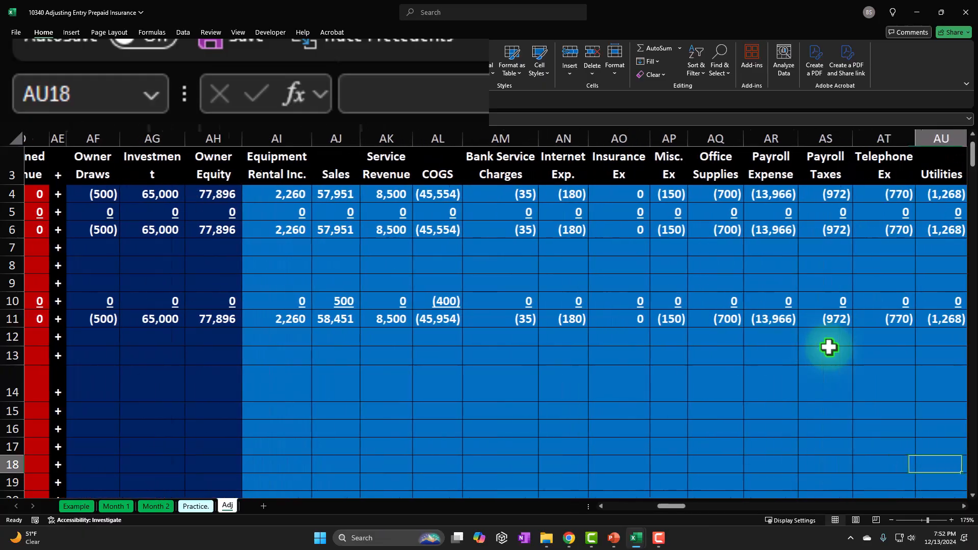
{"action": "key", "text": "Left"}
{"action": "key", "text": "Left"}
{"action": "key", "text": "Left"}
{"action": "key", "text": "Left"}
{"action": "key", "text": "Left"}
{"action": "key", "text": "Left"}
{"action": "key", "text": "Left"}
{"action": "key", "text": "Left"}
{"action": "key", "text": "Left"}
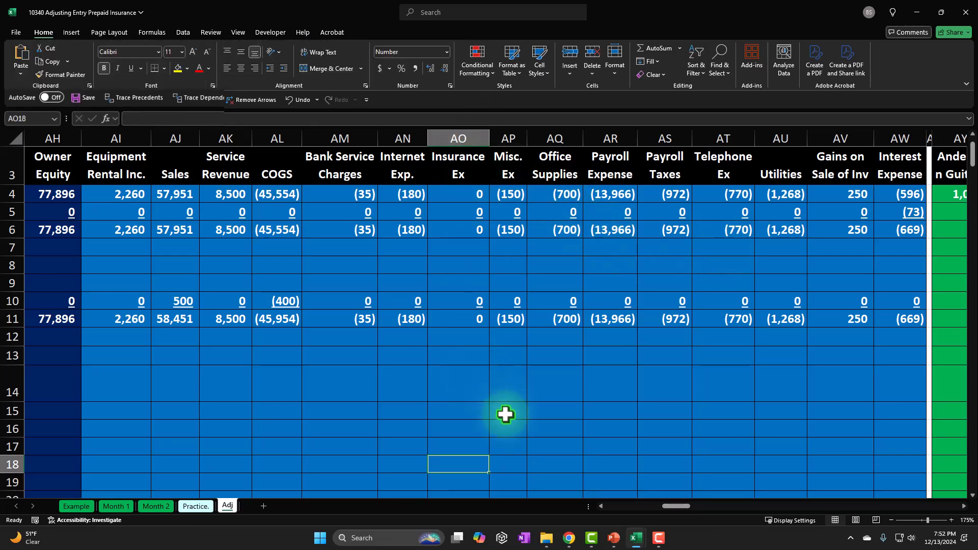
{"action": "type", "text": "=-"}
{"action": "key", "text": "Left"}
{"action": "key", "text": "Left"}
{"action": "key", "text": "Left"}
{"action": "key", "text": "Left"}
{"action": "key", "text": "Left"}
{"action": "key", "text": "Left"}
{"action": "key", "text": "Left"}
{"action": "key", "text": "Left"}
{"action": "key", "text": "Left"}
{"action": "key", "text": "Left"}
{"action": "key", "text": "Left"}
{"action": "key", "text": "Left"}
{"action": "key", "text": "Left"}
{"action": "key", "text": "Left"}
{"action": "key", "text": "Left"}
{"action": "key", "text": "Left"}
{"action": "key", "text": "Left"}
{"action": "key", "text": "Left"}
{"action": "key", "text": "Left"}
{"action": "key", "text": "Left"}
{"action": "key", "text": "Left"}
{"action": "key", "text": "Left"}
{"action": "key", "text": "Left"}
{"action": "key", "text": "Left"}
{"action": "key", "text": "Left"}
{"action": "key", "text": "Left"}
{"action": "key", "text": "Left"}
{"action": "key", "text": "Left"}
{"action": "key", "text": "Left"}
{"action": "key", "text": "Left"}
{"action": "key", "text": "Left"}
{"action": "key", "text": "Left"}
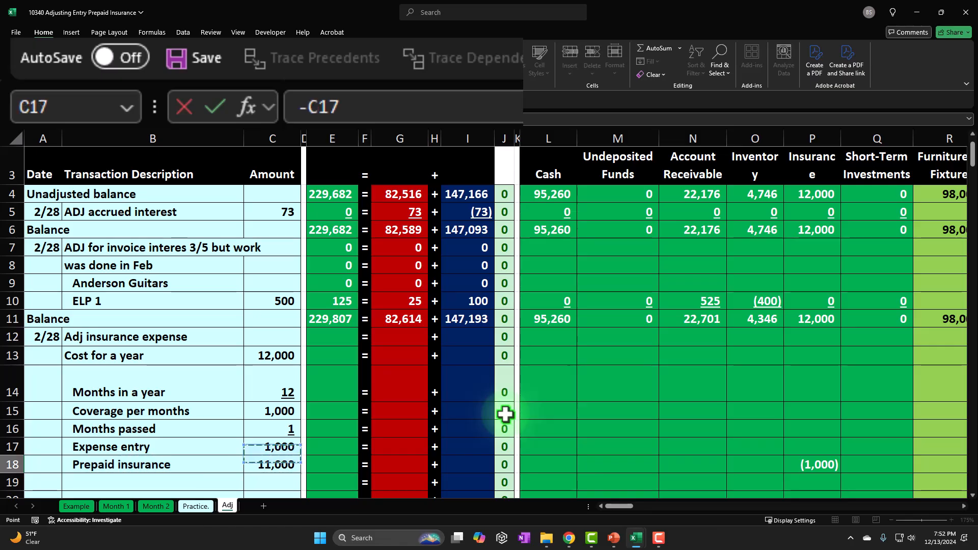
{"action": "key", "text": "Return"}
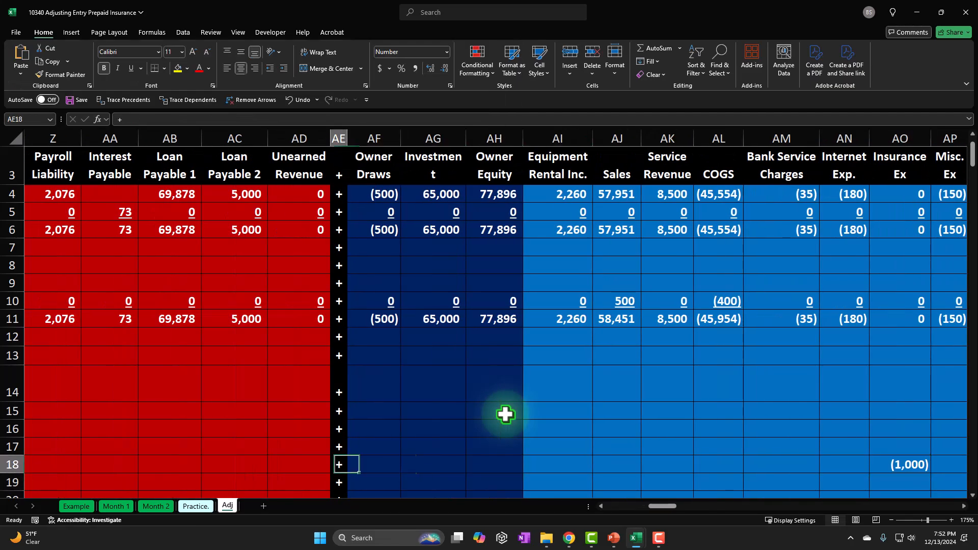
Step: Enter 0 in row 18 for the asset accounts other than insurance, L18:O18 and Q18:U18
{"action": "key", "text": "Left"}
{"action": "key", "text": "Left"}
{"action": "key", "text": "Left"}
{"action": "key", "text": "Left"}
{"action": "key", "text": "Left"}
{"action": "key", "text": "Left"}
{"action": "key", "text": "Left"}
{"action": "key", "text": "Left"}
{"action": "key", "text": "Left"}
{"action": "key", "text": "Left"}
{"action": "key", "text": "Left"}
{"action": "key", "text": "Left"}
{"action": "key", "text": "Left"}
{"action": "key", "text": "Left"}
{"action": "key", "text": "Left"}
{"action": "key", "text": "Left"}
{"action": "key", "text": "Left"}
{"action": "key", "text": "Left"}
{"action": "key", "text": "Left"}
{"action": "key", "text": "Left"}
{"action": "key", "text": "Left"}
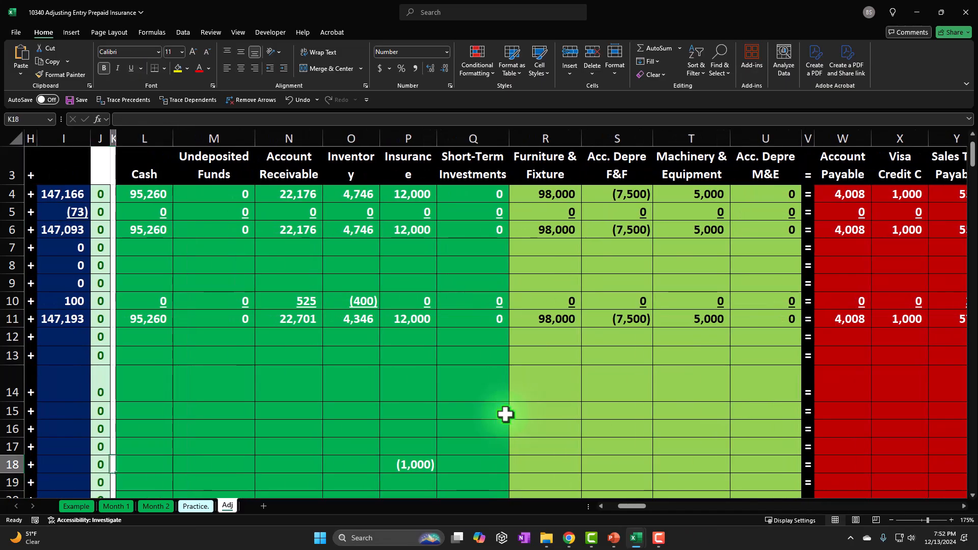
{"action": "type", "text": "0"}
{"action": "key", "text": "Tab"}
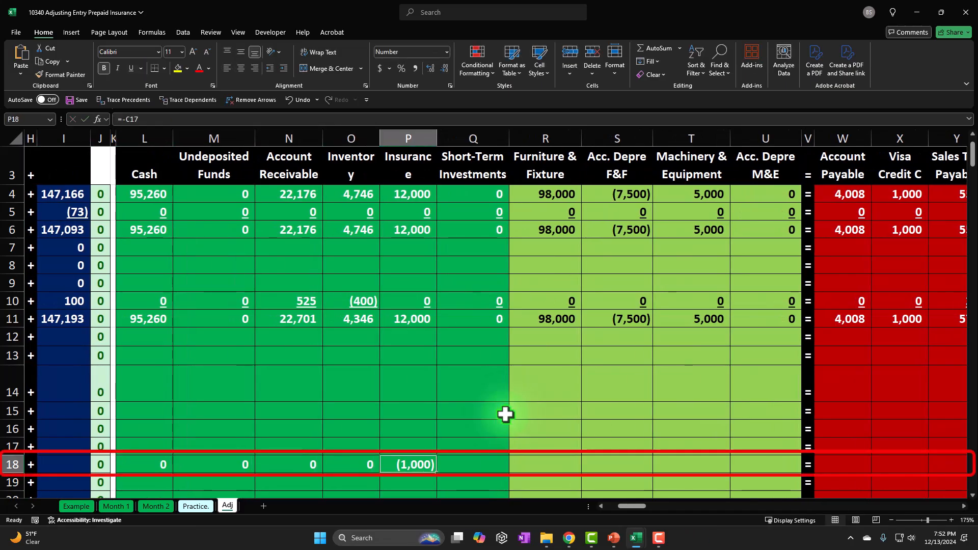
{"action": "type", "text": "0"}
{"action": "key", "text": "Tab"}
{"action": "type", "text": "0"}
{"action": "key", "text": "Tab"}
{"action": "type", "text": "0"}
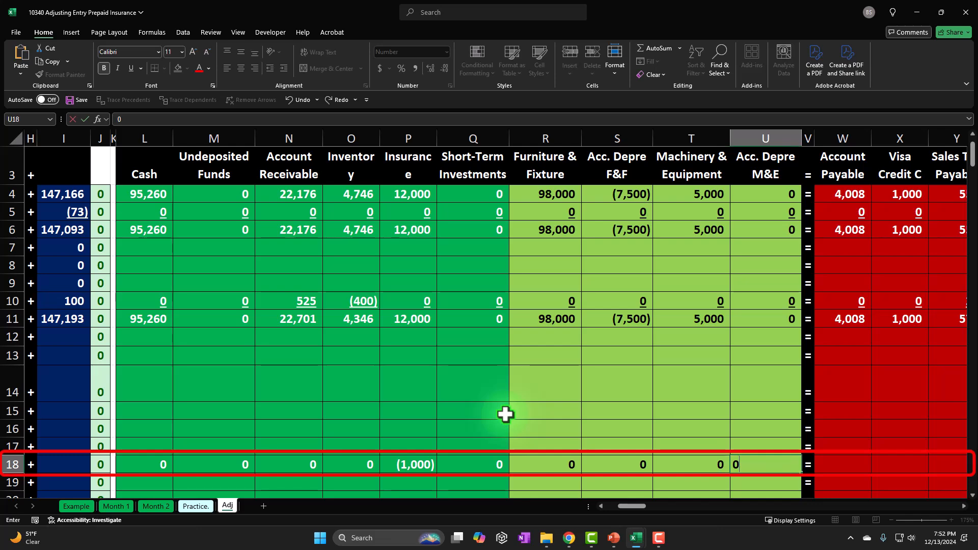
{"action": "key", "text": "Tab"}
Step: Enter 0 in row 18 for all liability accounts, from Account Payable in W18 through Unearned Revenue in AD18
{"action": "key", "text": "Tab"}
{"action": "type", "text": "0"}
{"action": "key", "text": "Tab"}
{"action": "type", "text": "0"}
{"action": "key", "text": "Tab"}
{"action": "type", "text": "0"}
{"action": "key", "text": "Tab"}
{"action": "type", "text": "0"}
{"action": "key", "text": "Tab"}
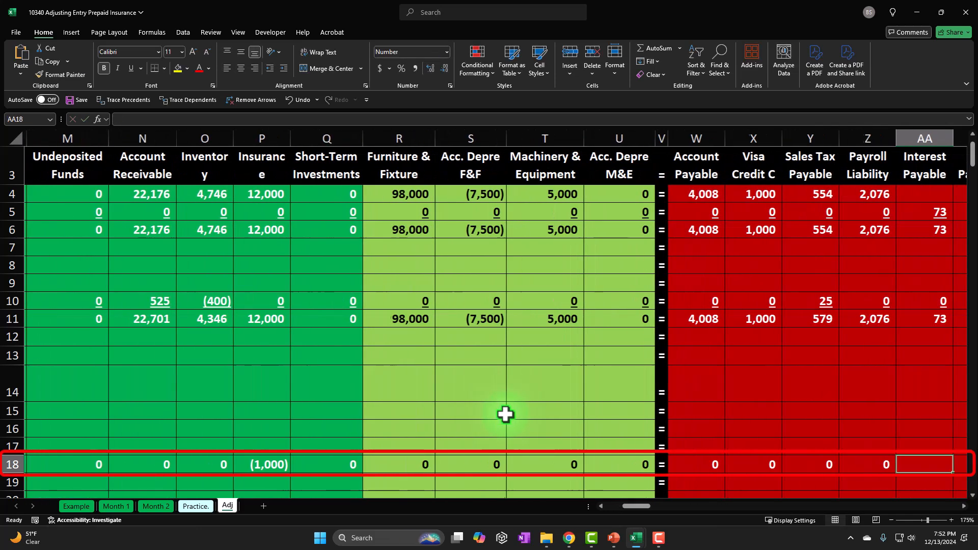
{"action": "type", "text": "0"}
{"action": "key", "text": "Tab"}
{"action": "type", "text": "0"}
{"action": "key", "text": "Tab"}
{"action": "type", "text": "0"}
{"action": "key", "text": "Tab"}
{"action": "type", "text": "0"}
{"action": "key", "text": "Tab"}
Step: Enter 0 in row 18 for Owner Draws, Investment and Owner Equity, AF18:AH18
{"action": "key", "text": "Tab"}
{"action": "type", "text": "0"}
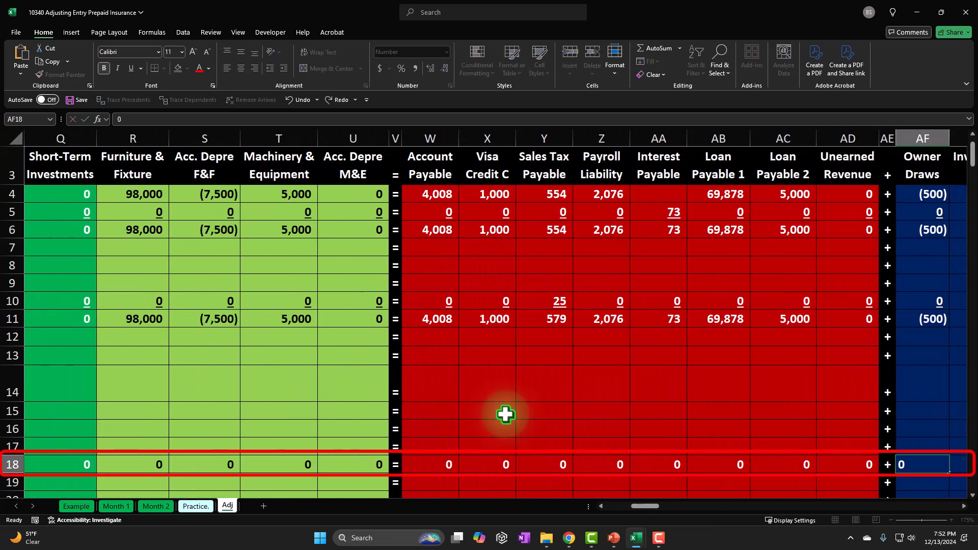
{"action": "key", "text": "Tab"}
{"action": "type", "text": "0"}
{"action": "key", "text": "Tab"}
{"action": "type", "text": "0"}
{"action": "key", "text": "Tab"}
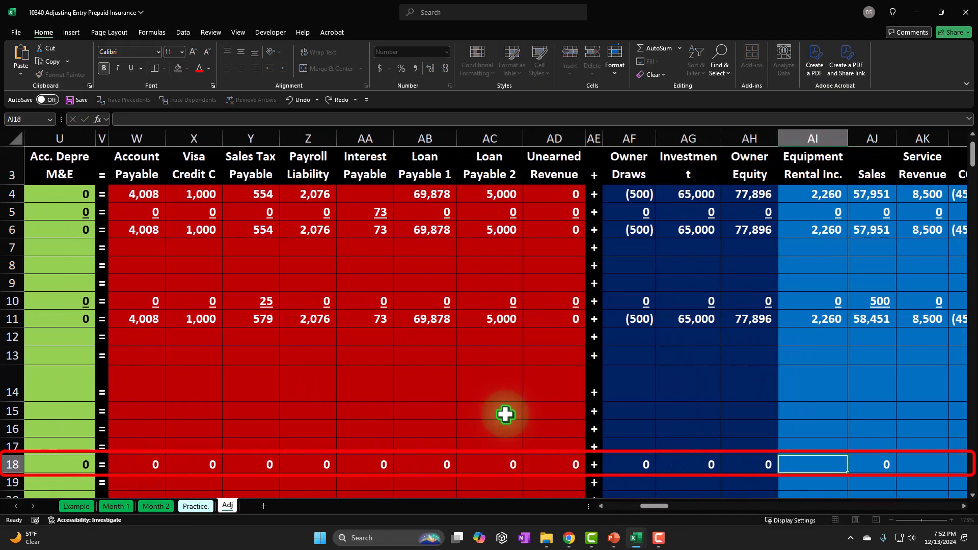
Step: Enter 0 in row 18 for the income and expense accounts before insurance expense, AI18:AN18
{"action": "type", "text": "0"}
{"action": "key", "text": "Tab"}
{"action": "key", "text": "Tab"}
{"action": "type", "text": "0"}
{"action": "key", "text": "Tab"}
{"action": "type", "text": "0"}
{"action": "key", "text": "Tab"}
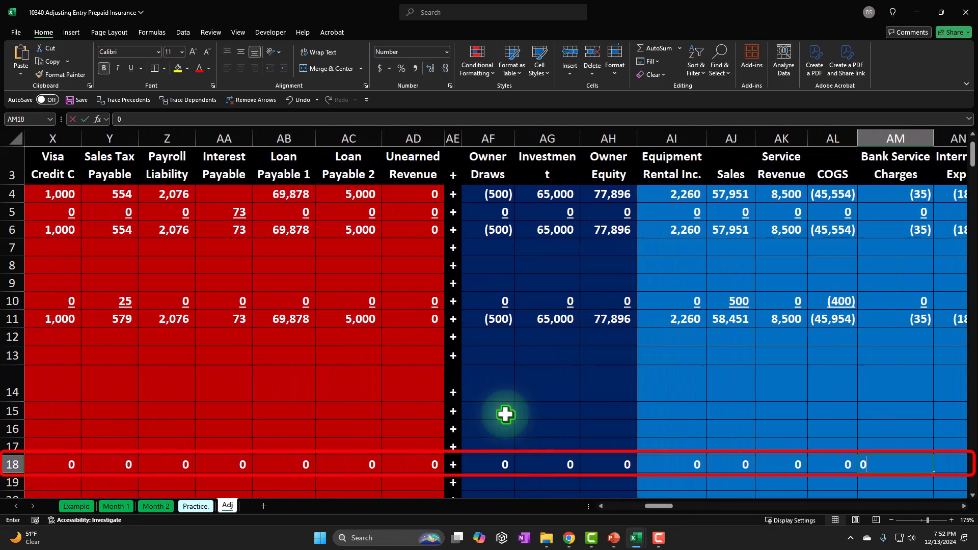
{"action": "type", "text": "0"}
{"action": "key", "text": "Tab"}
Step: Enter 0 in row 18 for the accounts after insurance expense, from Misc. Ex in AP18 through Interest Expense in AW18
{"action": "key", "text": "Tab"}
{"action": "key", "text": "Tab"}
{"action": "type", "text": "0"}
{"action": "key", "text": "Tab"}
{"action": "type", "text": "0"}
{"action": "key", "text": "Tab"}
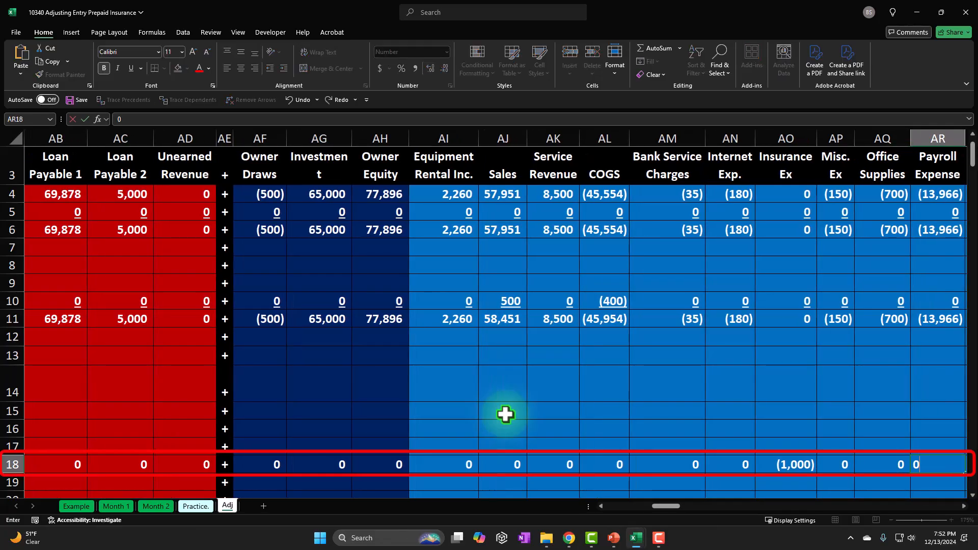
{"action": "type", "text": "0"}
{"action": "key", "text": "Tab"}
{"action": "type", "text": "0"}
{"action": "key", "text": "Tab"}
{"action": "type", "text": "0"}
{"action": "key", "text": "Tab"}
{"action": "type", "text": "0"}
{"action": "key", "text": "Tab"}
{"action": "type", "text": "0"}
{"action": "key", "text": "Tab"}
{"action": "type", "text": "0"}
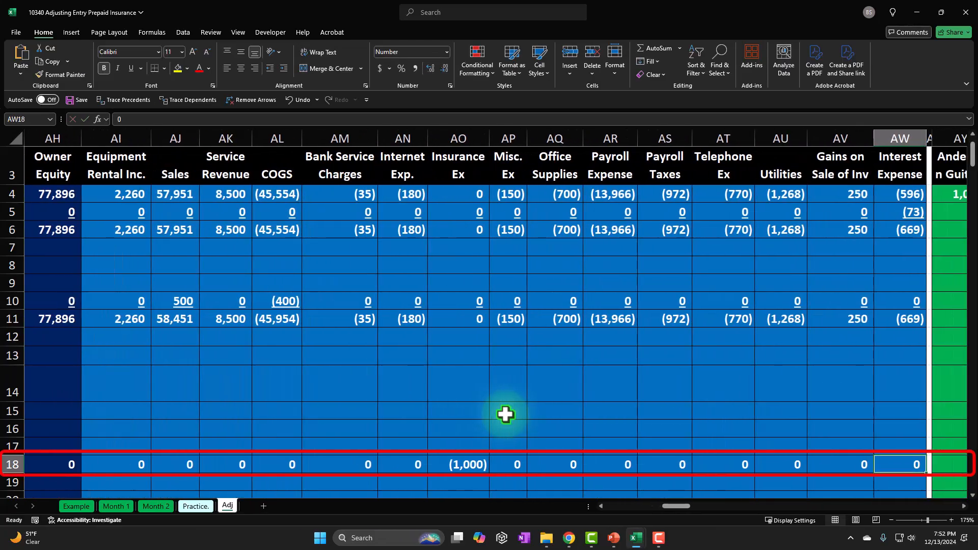
Step: Copy the assets, liabilities and equity total formulas from E11:I11 down through row 18
{"action": "key", "text": "Left"}
{"action": "key", "text": "Left"}
{"action": "key", "text": "Left"}
{"action": "key", "text": "Left"}
{"action": "key", "text": "Left"}
{"action": "key", "text": "Left"}
{"action": "key", "text": "Left"}
{"action": "key", "text": "Left"}
{"action": "key", "text": "Left"}
{"action": "key", "text": "Left"}
{"action": "key", "text": "Left"}
{"action": "key", "text": "Left"}
{"action": "key", "text": "Left"}
{"action": "key", "text": "Left"}
{"action": "key", "text": "Left"}
{"action": "key", "text": "Left"}
{"action": "key", "text": "Left"}
{"action": "key", "text": "Left"}
{"action": "key", "text": "Left"}
{"action": "key", "text": "Left"}
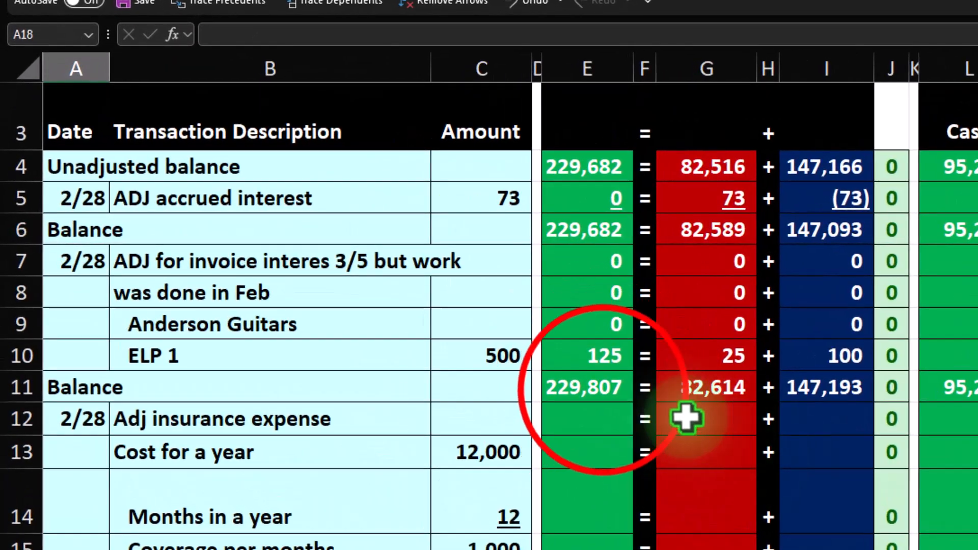
{"action": "left_click_drag", "start_coordinate": [604, 390], "coordinate": [878, 548]}
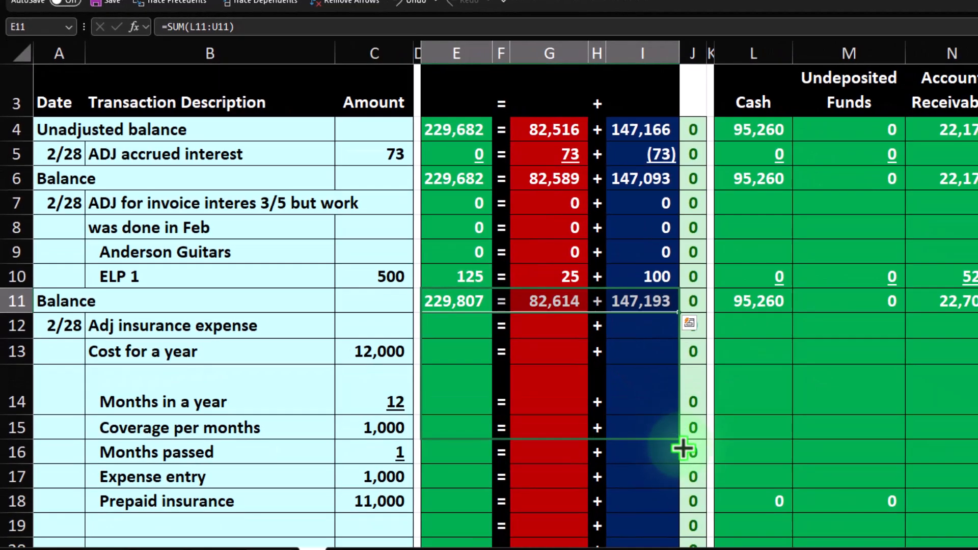
{"action": "left_click_drag", "start_coordinate": [683, 448], "coordinate": [677, 506]}
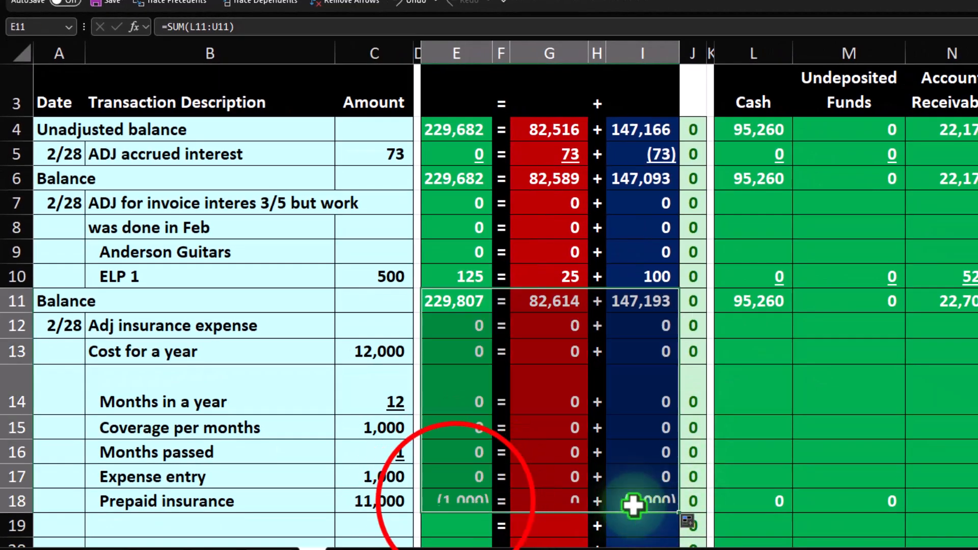
{"action": "left_click", "coordinate": [455, 502]}
{"action": "left_click", "coordinate": [626, 500]}
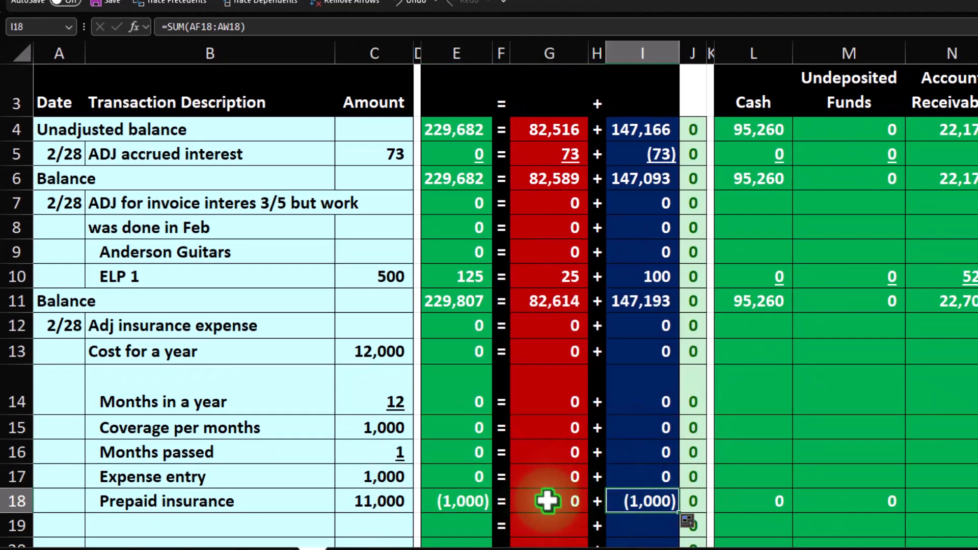
Step: Freeze the heading rows above row 4, using A4 as the reference cell
{"action": "scroll", "coordinate": [504, 483], "scroll_direction": "up", "scroll_amount": 1}
{"action": "scroll", "coordinate": [504, 482], "scroll_direction": "down", "scroll_amount": 2}
{"action": "scroll", "coordinate": [501, 487], "scroll_direction": "up", "scroll_amount": 1}
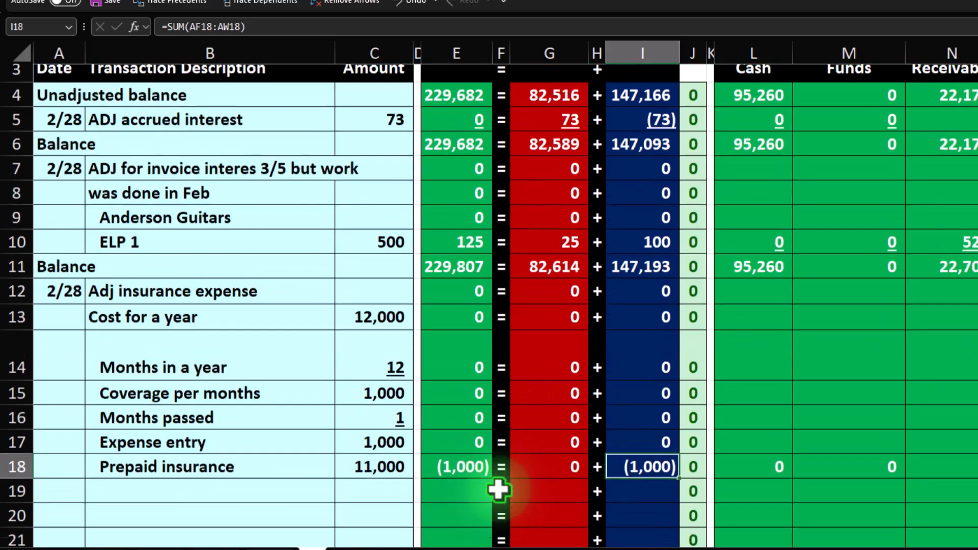
{"action": "scroll", "coordinate": [284, 382], "scroll_direction": "up", "scroll_amount": 1}
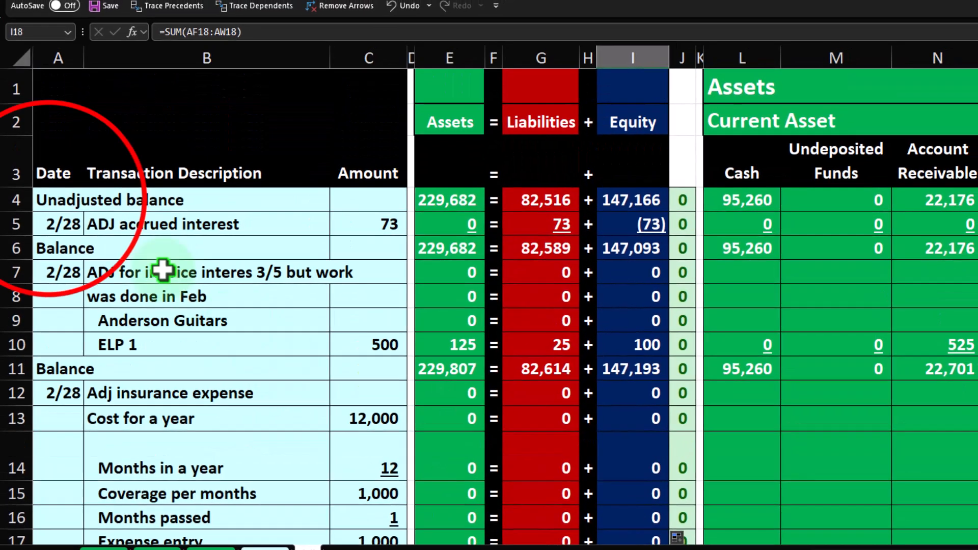
{"action": "left_click", "coordinate": [48, 197]}
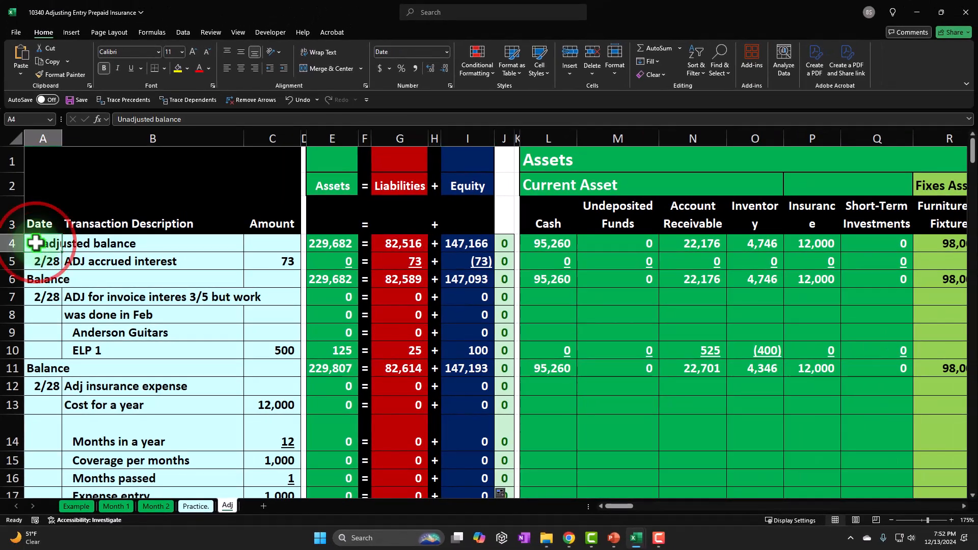
{"action": "left_click", "coordinate": [238, 32]}
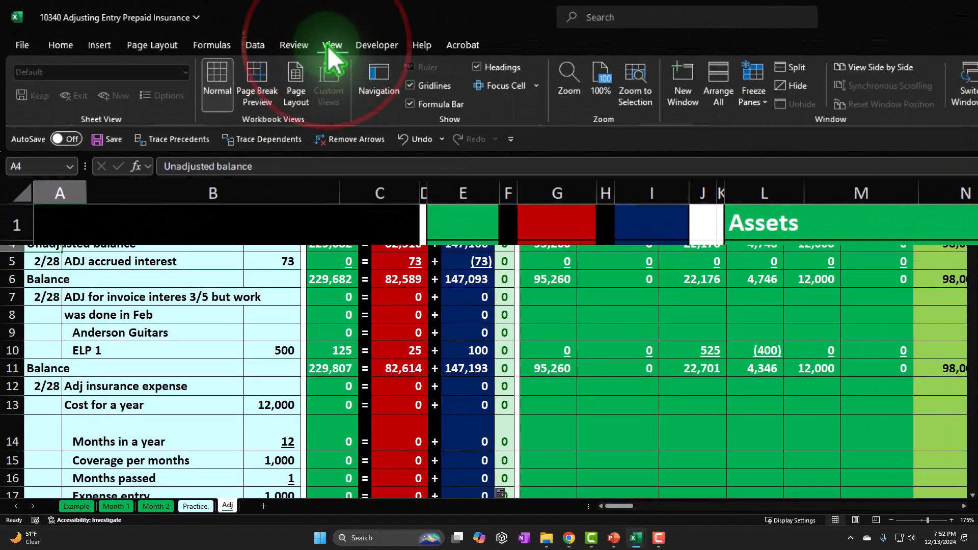
{"action": "left_click", "coordinate": [750, 95]}
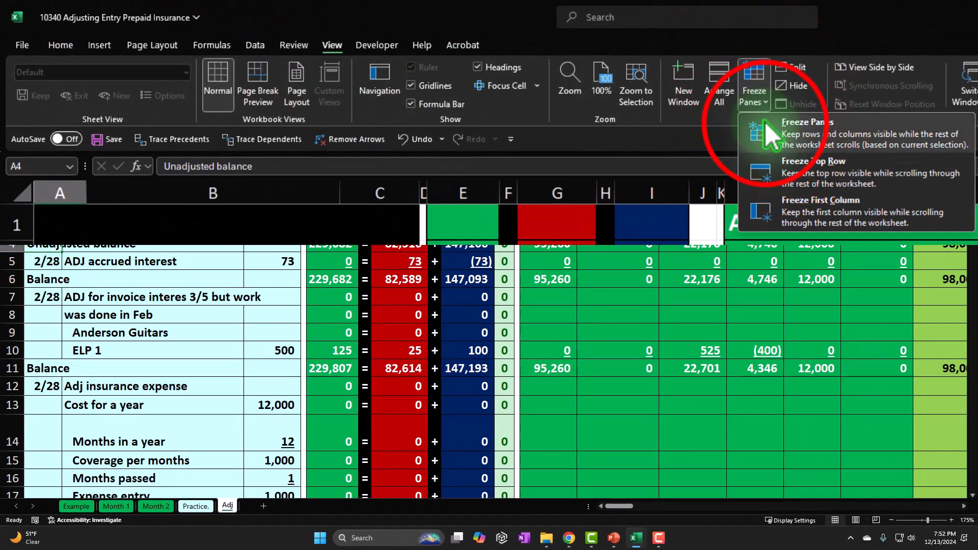
{"action": "left_click", "coordinate": [766, 125]}
{"action": "scroll", "coordinate": [521, 500], "scroll_direction": "down", "scroll_amount": 3}
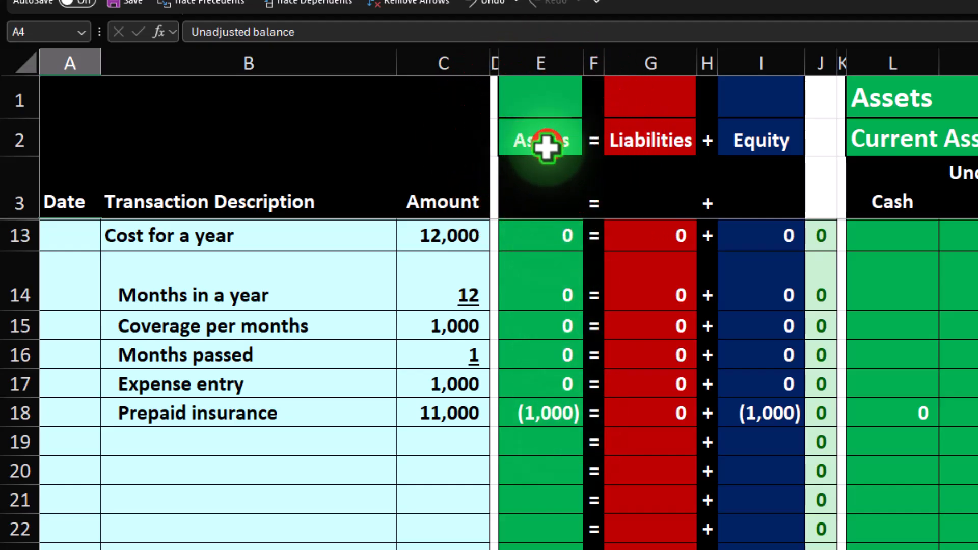
Step: Review the adjustment's effect on the accounting equation, checking total assets in E18 and the insurance asset in P18 and P11
{"action": "left_click_drag", "start_coordinate": [542, 147], "coordinate": [656, 130]}
{"action": "left_click", "coordinate": [768, 131]}
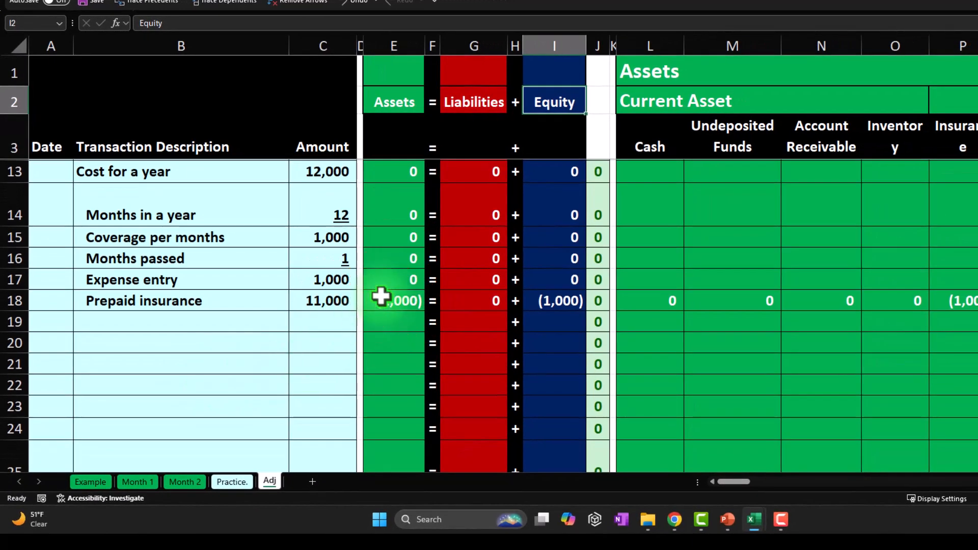
{"action": "left_click", "coordinate": [382, 296]}
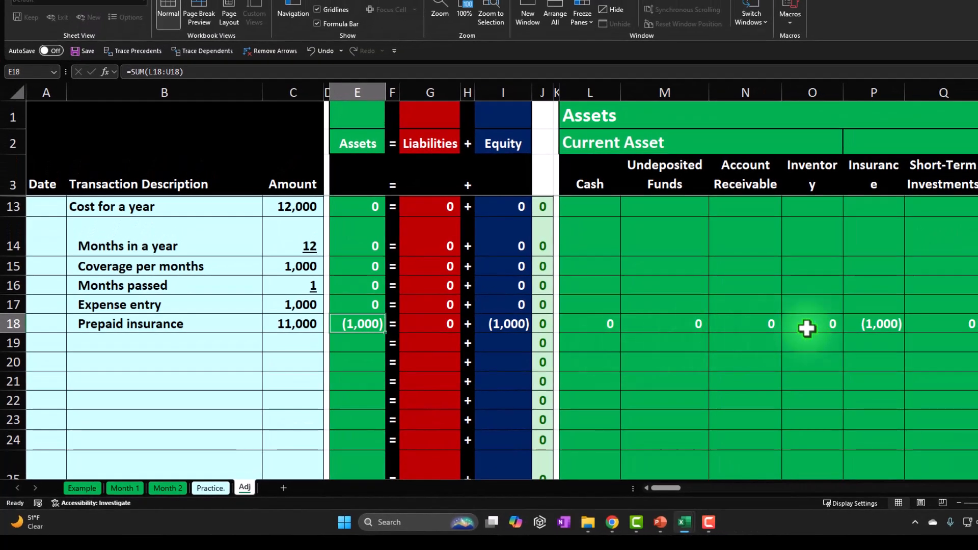
{"action": "left_click", "coordinate": [896, 320]}
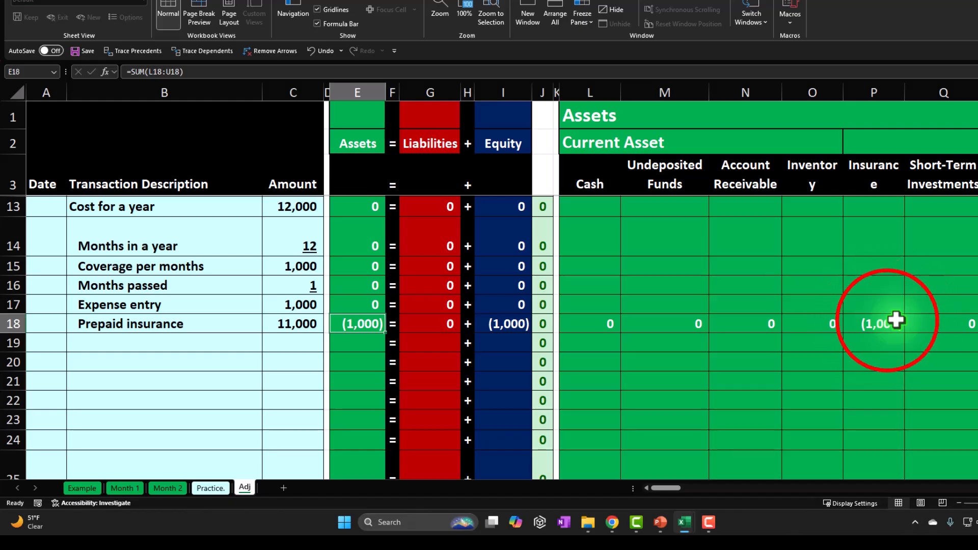
{"action": "scroll", "coordinate": [887, 321], "scroll_direction": "up", "scroll_amount": 1}
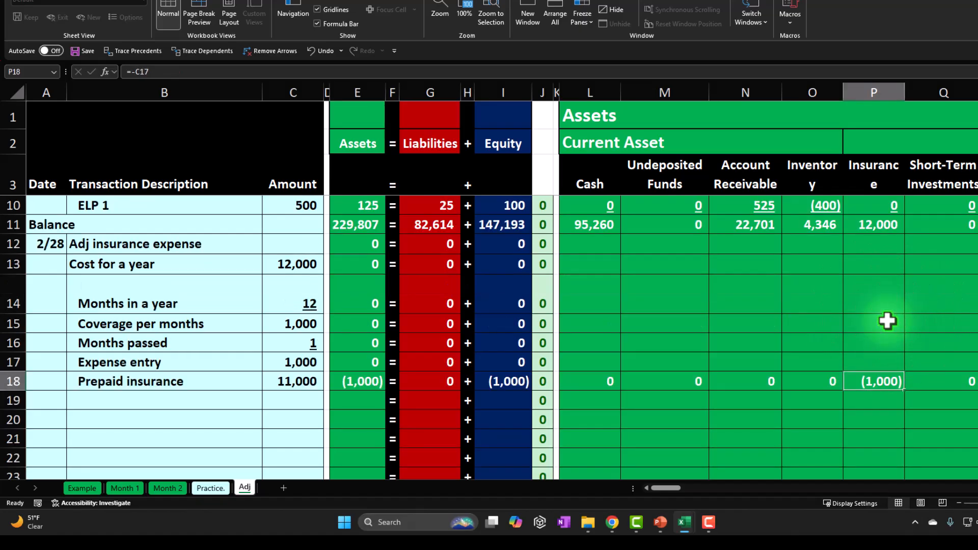
{"action": "left_click", "coordinate": [874, 226]}
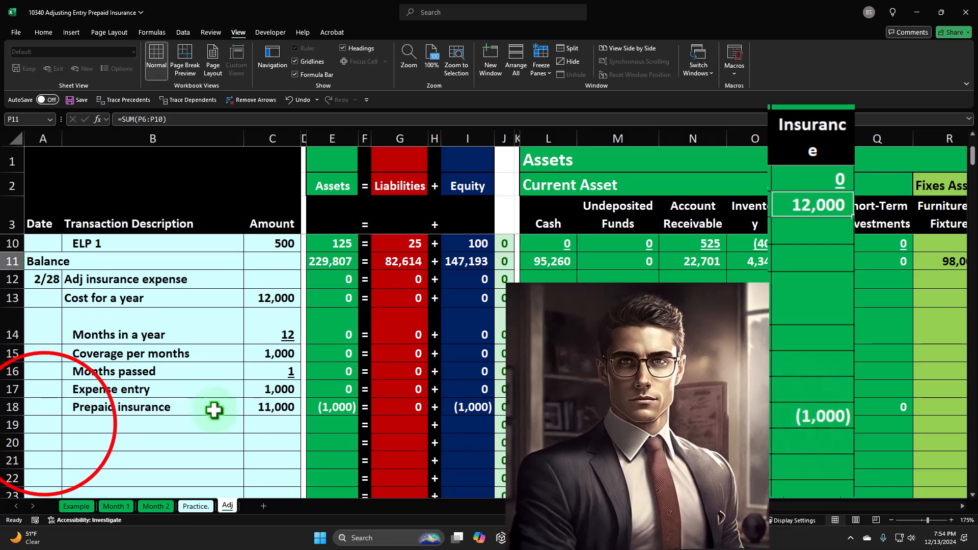
Step: Label row 19 as the balance row by linking A19 to the label above with =A11
{"action": "left_click", "coordinate": [44, 423]}
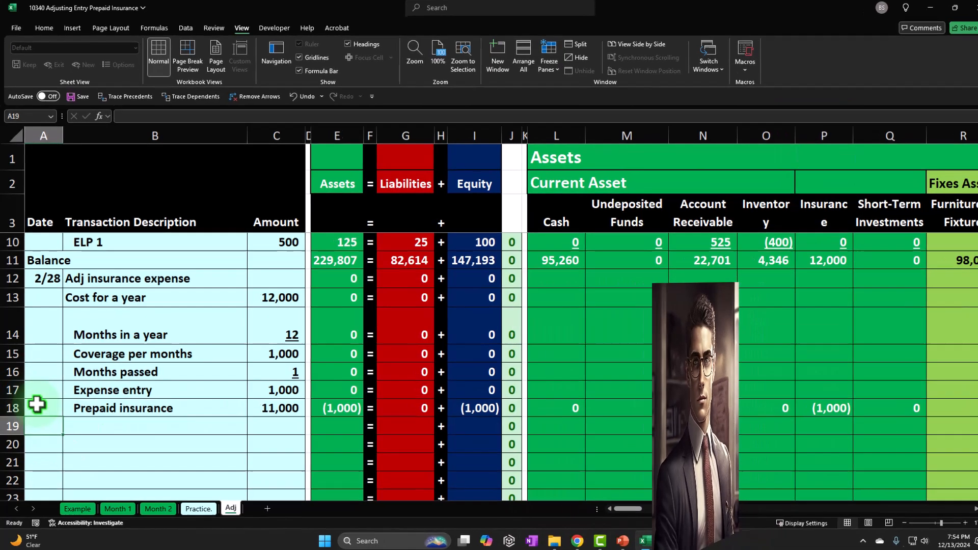
{"action": "type", "text": "="}
{"action": "key", "text": "Up"}
{"action": "key", "text": "Up"}
{"action": "key", "text": "Up"}
{"action": "key", "text": "Up"}
{"action": "key", "text": "Up"}
{"action": "key", "text": "Up"}
{"action": "key", "text": "Up"}
{"action": "key", "text": "Up"}
{"action": "key", "text": "Tab"}
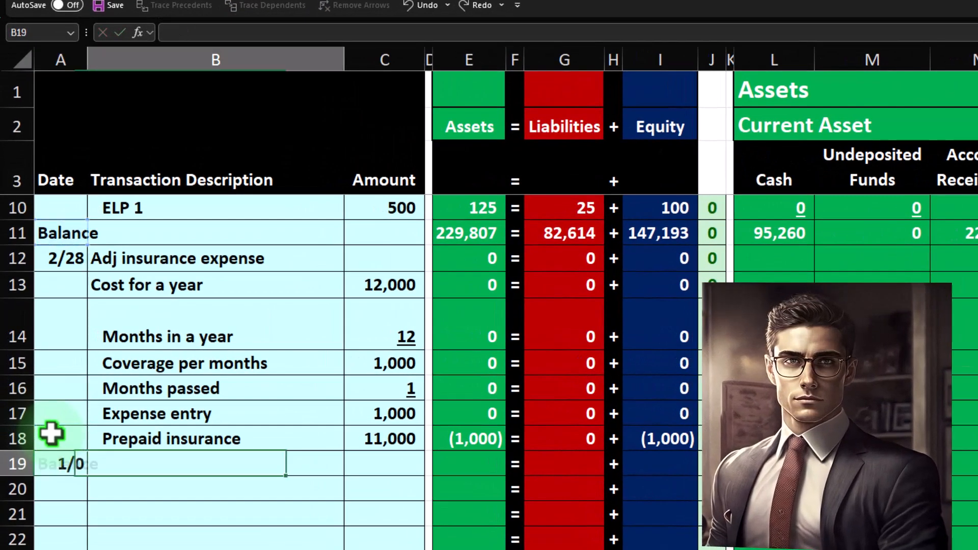
Step: Underline the adjusting entry amounts in row 18 across the account columns, L18:AW18
{"action": "key", "text": "Right"}
{"action": "key", "text": "Right"}
{"action": "key", "text": "Right"}
{"action": "key", "text": "Right"}
{"action": "key", "text": "Right"}
{"action": "key", "text": "Right"}
{"action": "key", "text": "Right"}
{"action": "key", "text": "Right"}
{"action": "key", "text": "Right"}
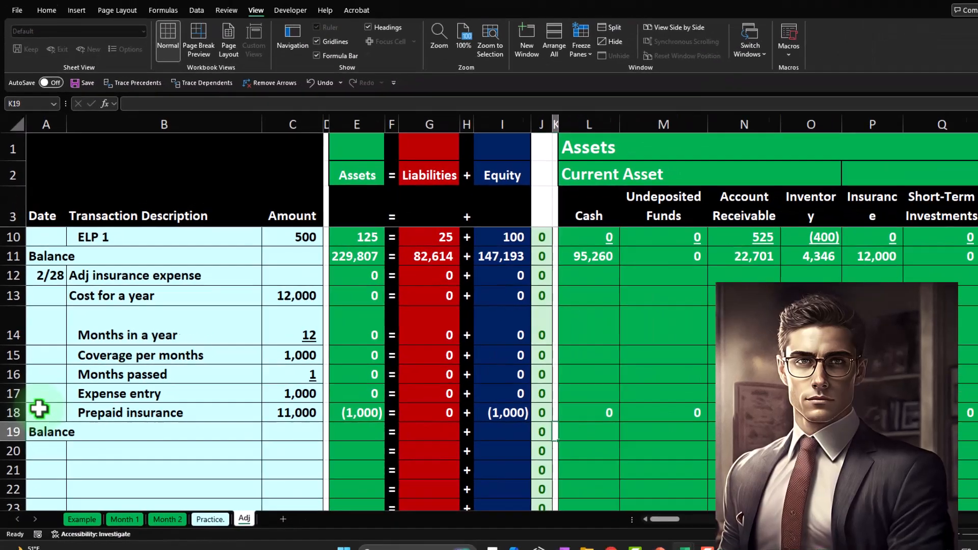
{"action": "key", "text": "Right"}
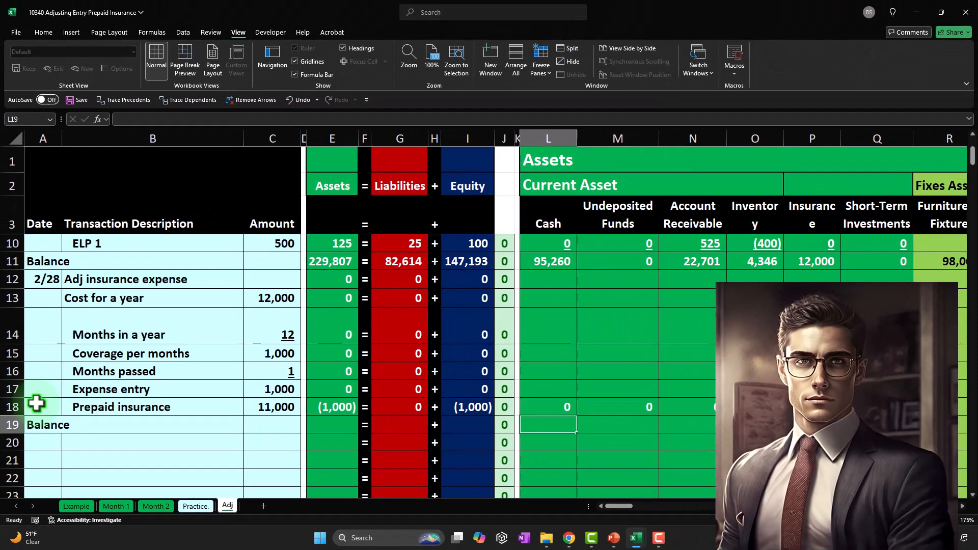
{"action": "key", "text": "shift+Right"}
{"action": "key", "text": "shift+Right"}
{"action": "key", "text": "shift+Right"}
{"action": "key", "text": "shift+Right"}
{"action": "key", "text": "shift+Right"}
{"action": "key", "text": "shift+Right"}
{"action": "key", "text": "shift+Right"}
{"action": "key", "text": "shift+Right"}
{"action": "key", "text": "shift+Right"}
{"action": "key", "text": "shift+Right"}
{"action": "key", "text": "shift+Right"}
{"action": "key", "text": "shift+Right"}
{"action": "key", "text": "shift+Right"}
{"action": "key", "text": "shift+Right"}
{"action": "key", "text": "shift+Right"}
{"action": "key", "text": "shift+Right"}
{"action": "key", "text": "shift+Right"}
{"action": "key", "text": "shift+Right"}
{"action": "key", "text": "shift+Right"}
{"action": "key", "text": "shift+Right"}
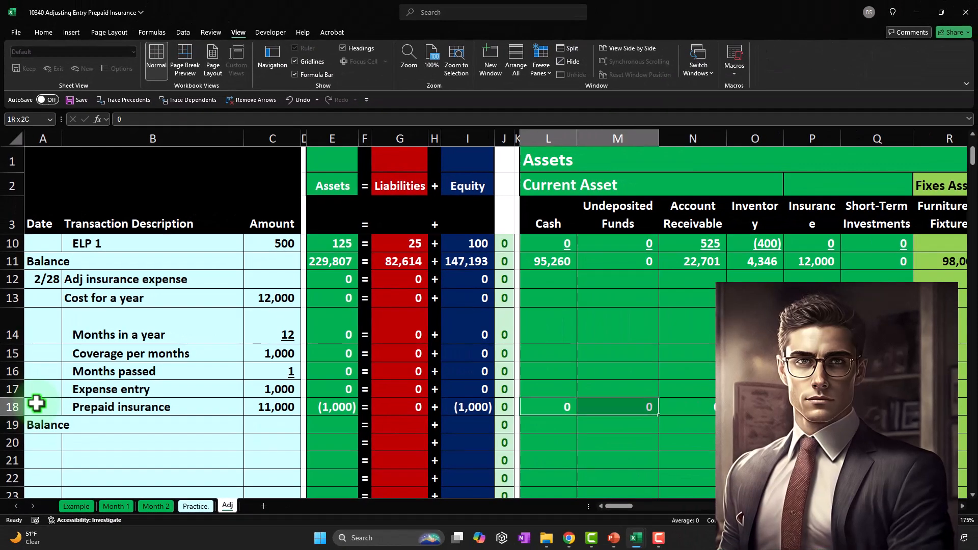
{"action": "key", "text": "shift+Right"}
{"action": "key", "text": "shift+Right"}
{"action": "key", "text": "shift+Right"}
{"action": "key", "text": "shift+Right"}
{"action": "key", "text": "shift+Right"}
{"action": "key", "text": "shift+Right"}
{"action": "key", "text": "shift+Right"}
{"action": "key", "text": "shift+Right"}
{"action": "key", "text": "shift+Right"}
{"action": "key", "text": "shift+Right"}
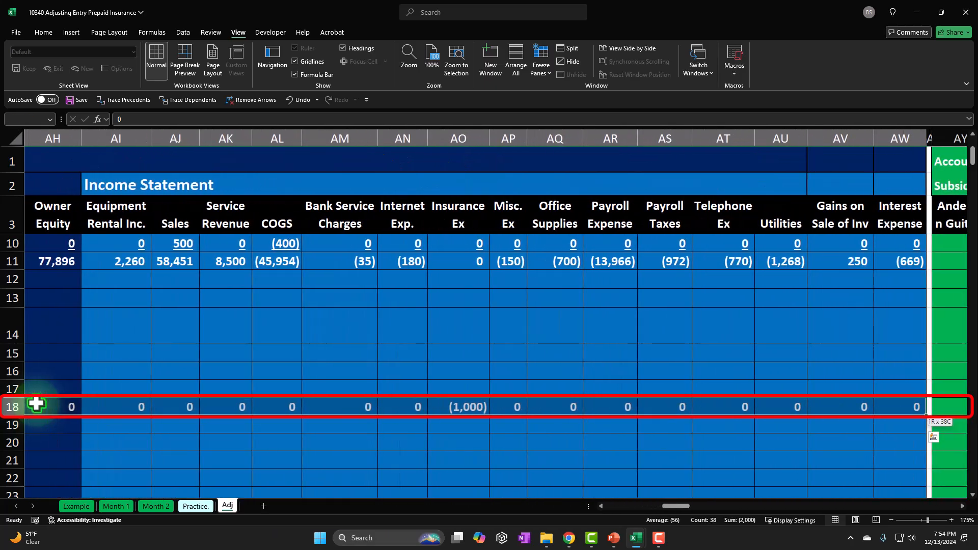
{"action": "left_click", "coordinate": [45, 17]}
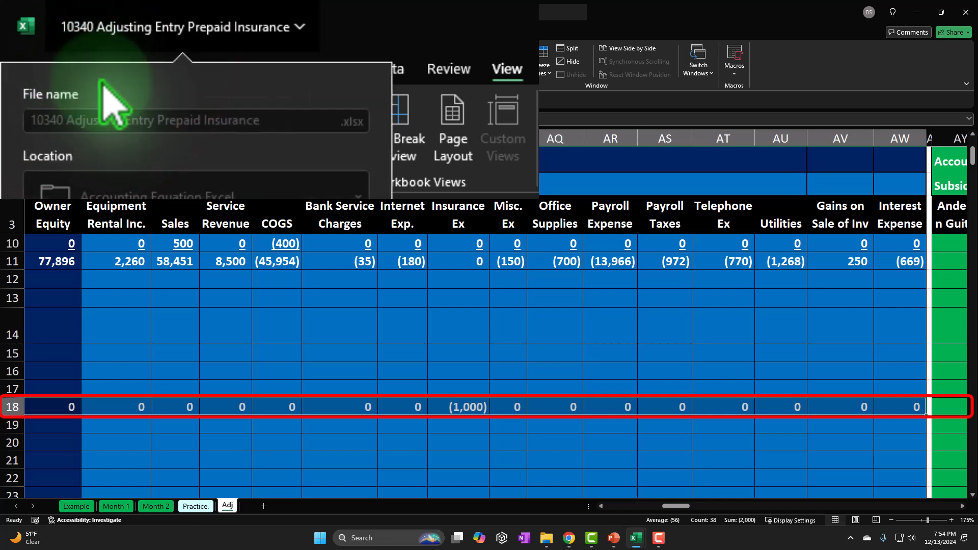
{"action": "left_click", "coordinate": [413, 3]}
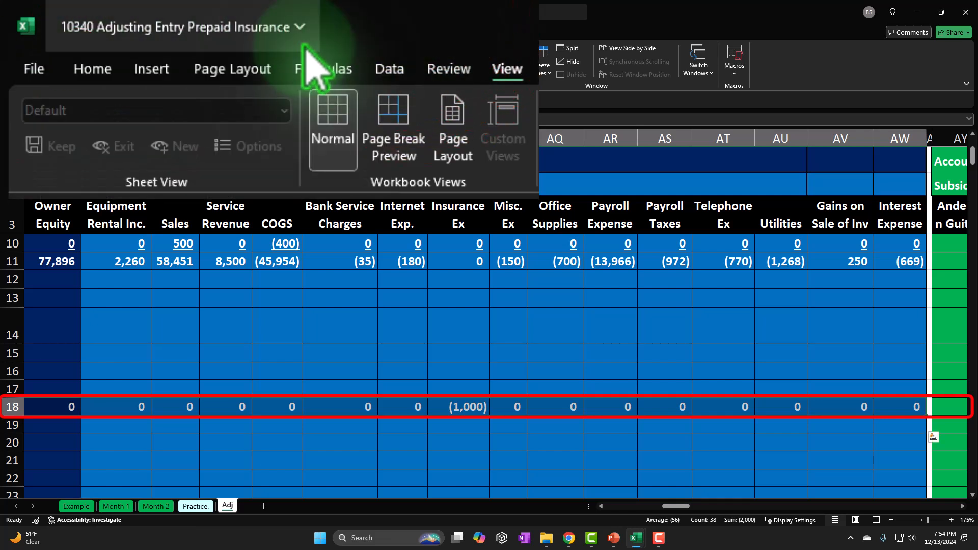
{"action": "left_click", "coordinate": [94, 70]}
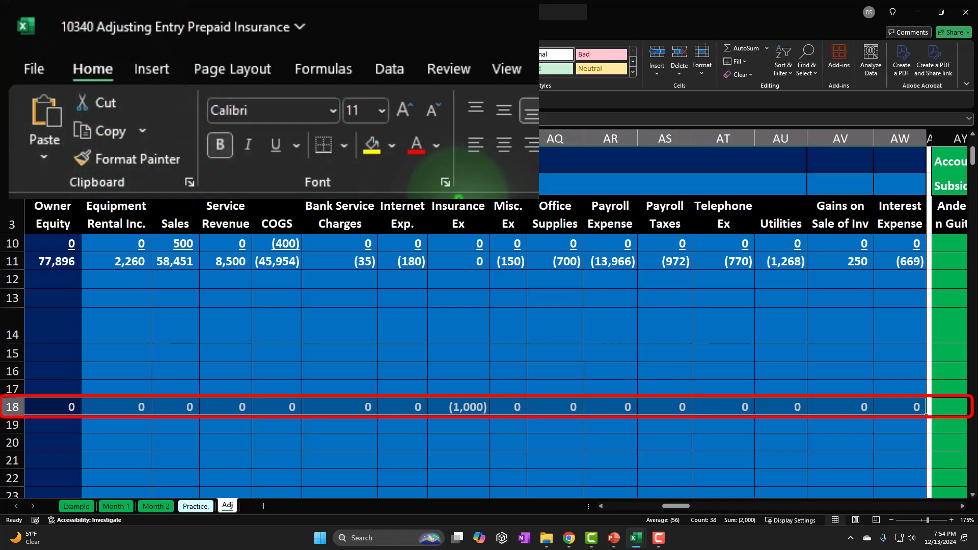
{"action": "left_click", "coordinate": [277, 145]}
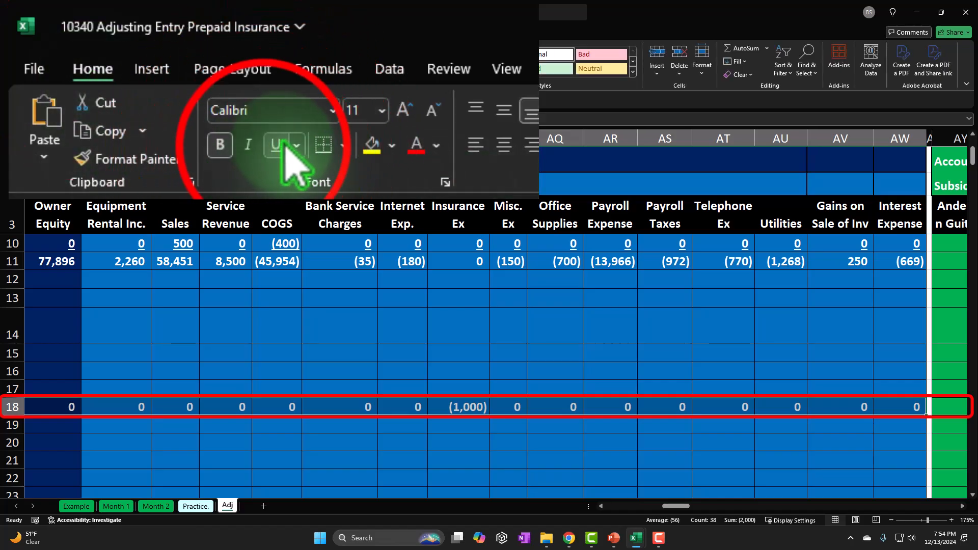
Step: Enter the cash balance in L19 as the sum of L11:L18
{"action": "left_click", "coordinate": [228, 424]}
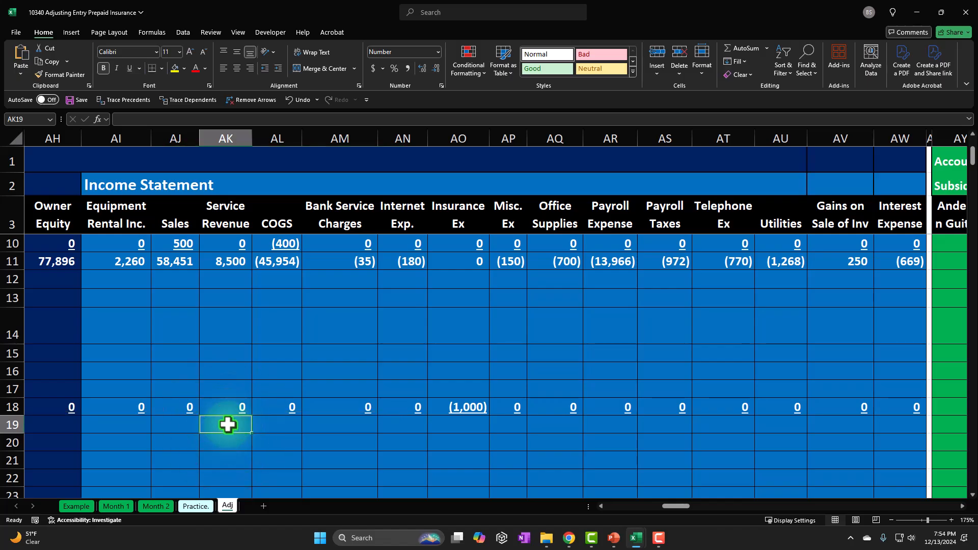
{"action": "key", "text": "Left"}
{"action": "key", "text": "Left"}
{"action": "key", "text": "Left"}
{"action": "key", "text": "Left"}
{"action": "key", "text": "Left"}
{"action": "key", "text": "Left"}
{"action": "key", "text": "Left"}
{"action": "key", "text": "Left"}
{"action": "key", "text": "Left"}
{"action": "key", "text": "Left"}
{"action": "key", "text": "Left"}
{"action": "key", "text": "Left"}
{"action": "key", "text": "Left"}
{"action": "key", "text": "Left"}
{"action": "key", "text": "Left"}
{"action": "key", "text": "Left"}
{"action": "key", "text": "Left"}
{"action": "key", "text": "Left"}
{"action": "key", "text": "Left"}
{"action": "key", "text": "Left"}
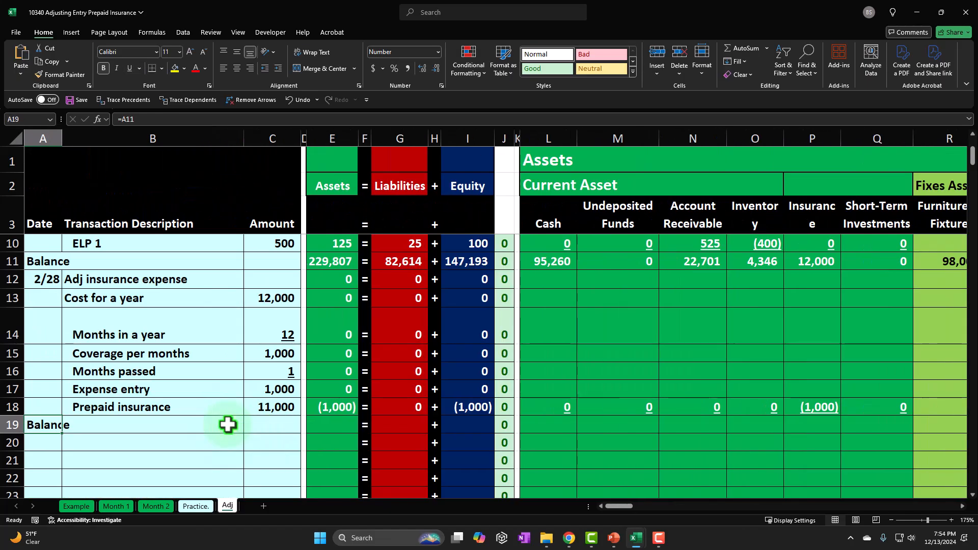
{"action": "key", "text": "Right"}
{"action": "key", "text": "Right"}
{"action": "key", "text": "Right"}
{"action": "key", "text": "Right"}
{"action": "key", "text": "Right"}
{"action": "key", "text": "Right"}
{"action": "key", "text": "Right"}
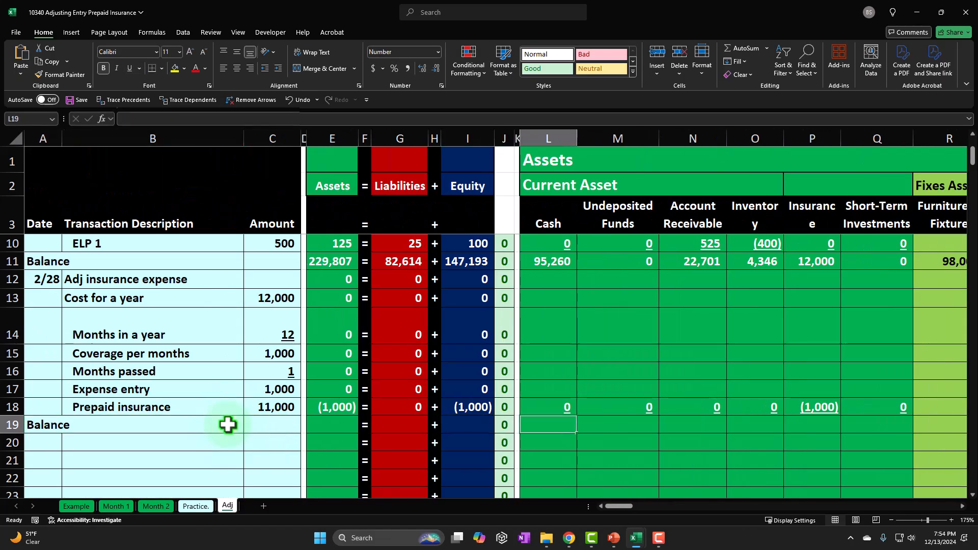
{"action": "type", "text": "=sum(L11:L18"}
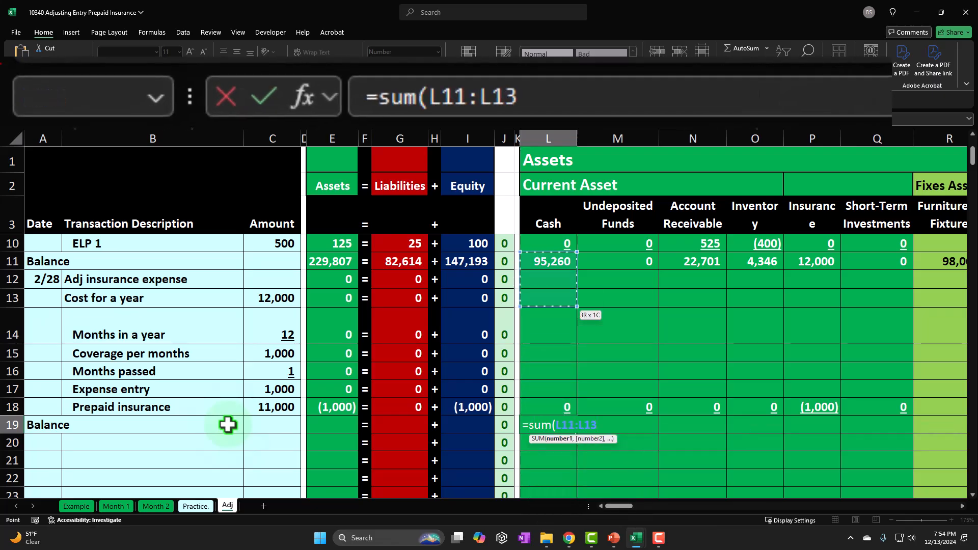
{"action": "key", "text": "Return"}
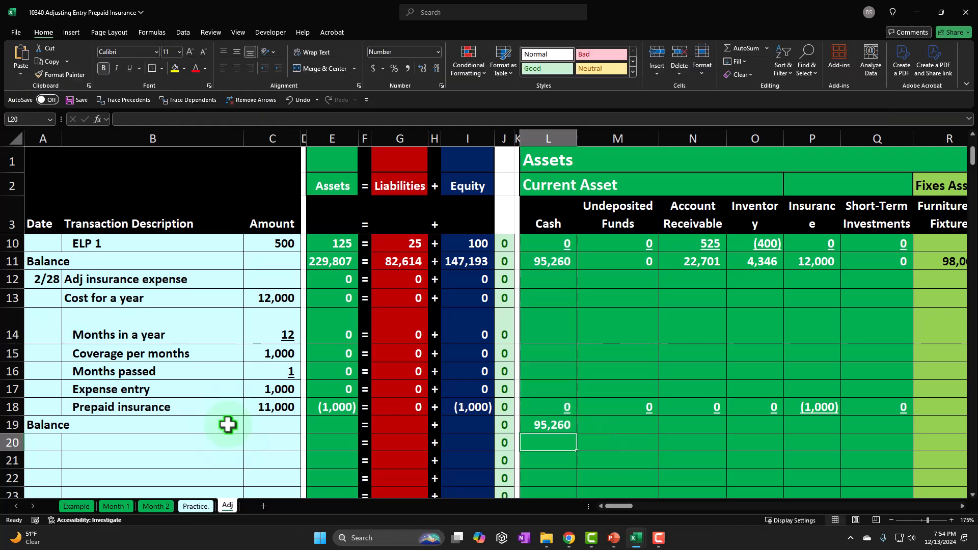
Step: Copy the balance formula from L19 across M19:AW19, pasting formulas only
{"action": "key", "text": "ctrl+c"}
{"action": "key", "text": "Right"}
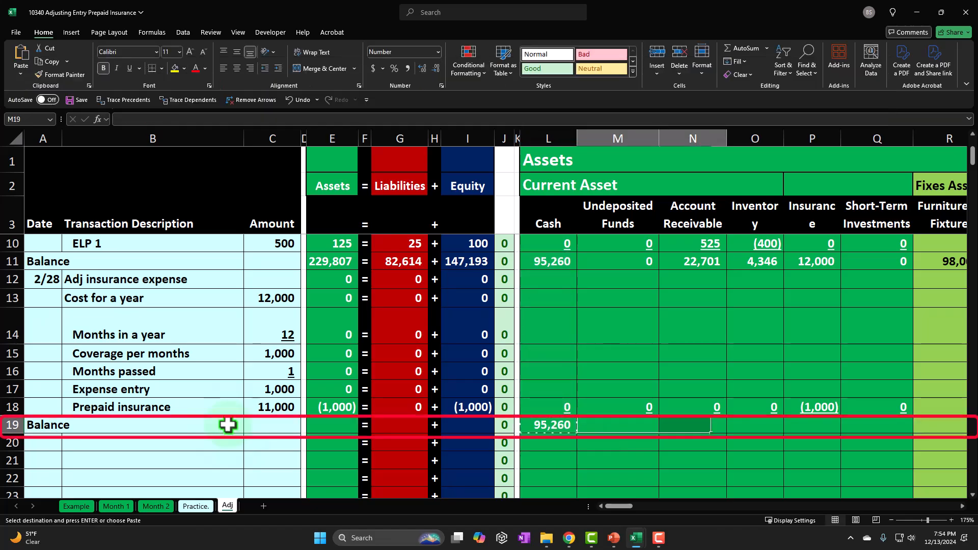
{"action": "key", "text": "shift+Right"}
{"action": "key", "text": "shift+Right"}
{"action": "key", "text": "shift+Right"}
{"action": "key", "text": "shift+Right"}
{"action": "key", "text": "shift+Right"}
{"action": "key", "text": "shift+Right"}
{"action": "key", "text": "shift+Right"}
{"action": "key", "text": "shift+Right"}
{"action": "key", "text": "shift+Right"}
{"action": "key", "text": "shift+Right"}
{"action": "key", "text": "shift+Right"}
{"action": "key", "text": "shift+Right"}
{"action": "key", "text": "shift+Right"}
{"action": "key", "text": "shift+Right"}
{"action": "key", "text": "shift+Right"}
{"action": "key", "text": "shift+Right"}
{"action": "key", "text": "shift+Right"}
{"action": "key", "text": "shift+Right"}
{"action": "key", "text": "shift+Right"}
{"action": "key", "text": "shift+Right"}
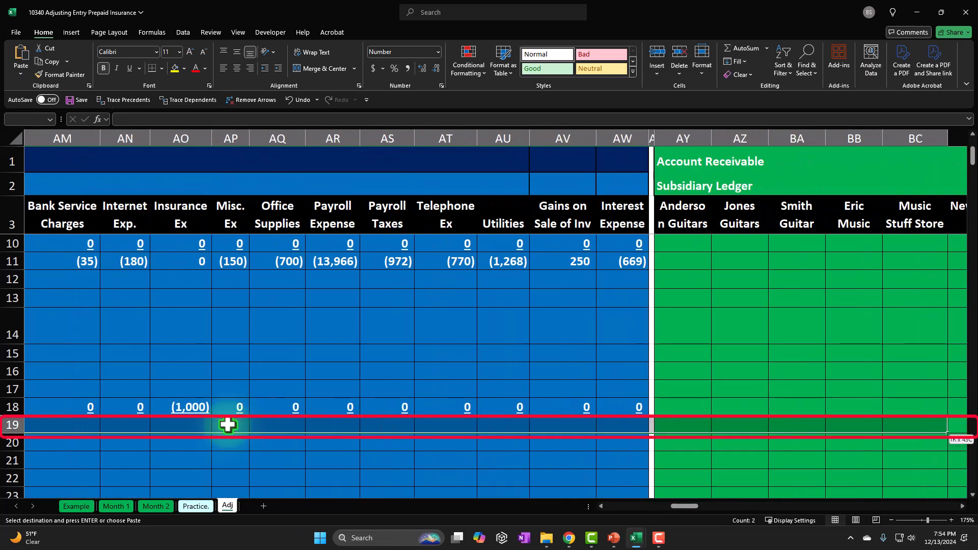
{"action": "key", "text": "shift+Left"}
{"action": "key", "text": "shift+Left"}
{"action": "key", "text": "shift+Left"}
{"action": "key", "text": "shift+Left"}
{"action": "key", "text": "shift+Left"}
{"action": "key", "text": "shift+Left"}
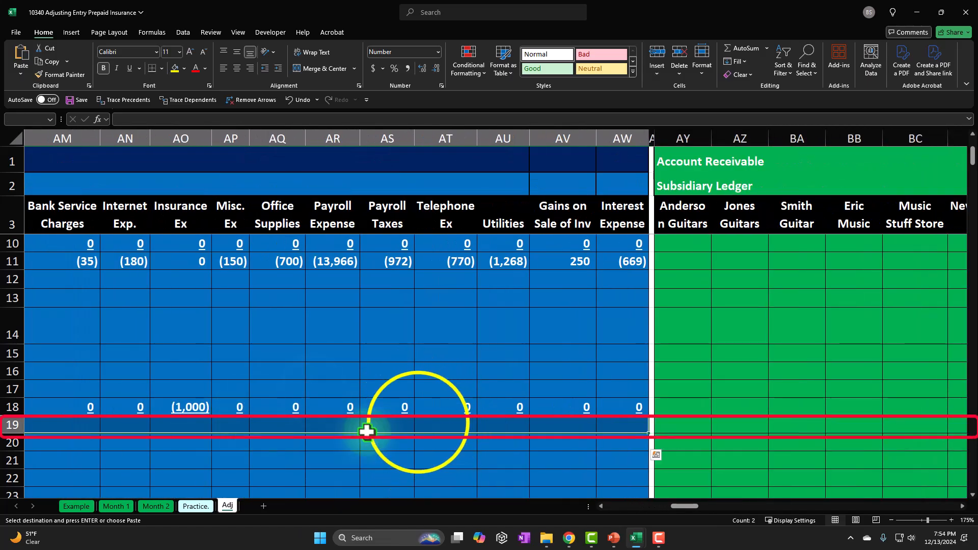
{"action": "right_click", "coordinate": [416, 422]}
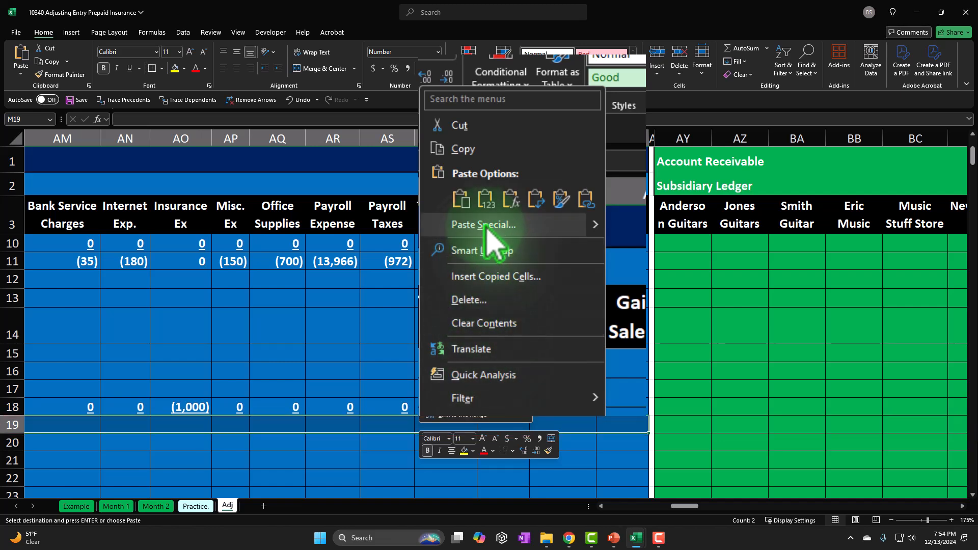
{"action": "left_click", "coordinate": [510, 200]}
Step: Extend the assets, liabilities and equity total formulas from E18:I18 down to row 19
{"action": "key", "text": "Home"}
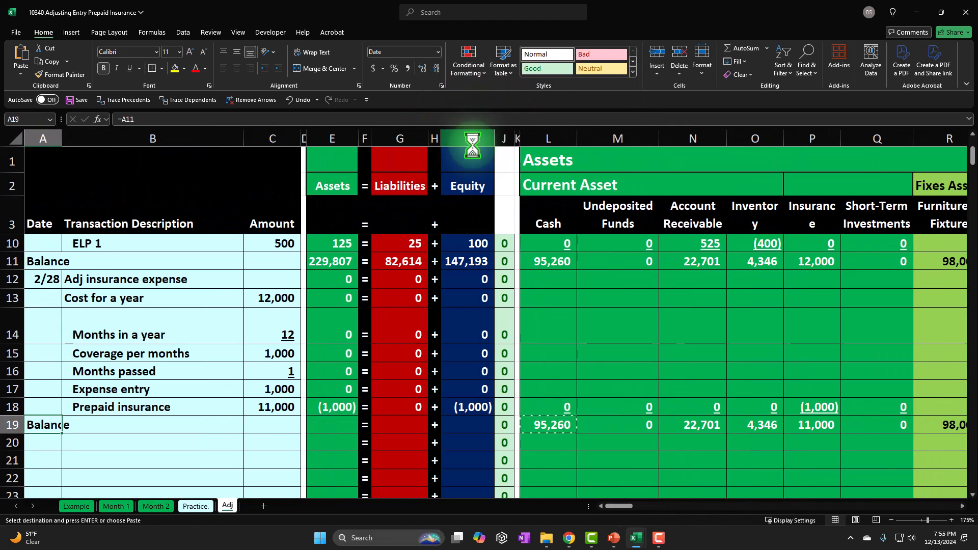
{"action": "key", "text": "Right"}
{"action": "key", "text": "Right"}
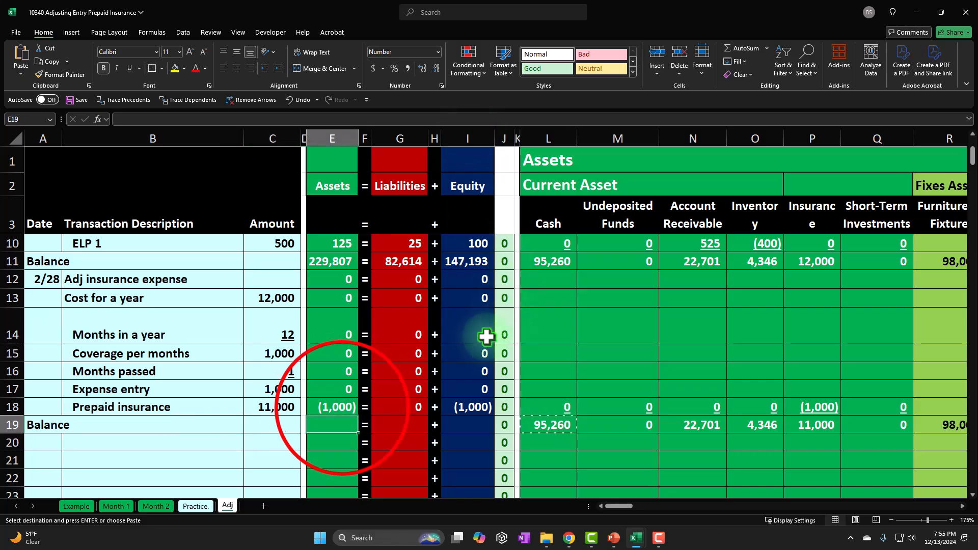
{"action": "left_click_drag", "start_coordinate": [344, 408], "coordinate": [398, 407]}
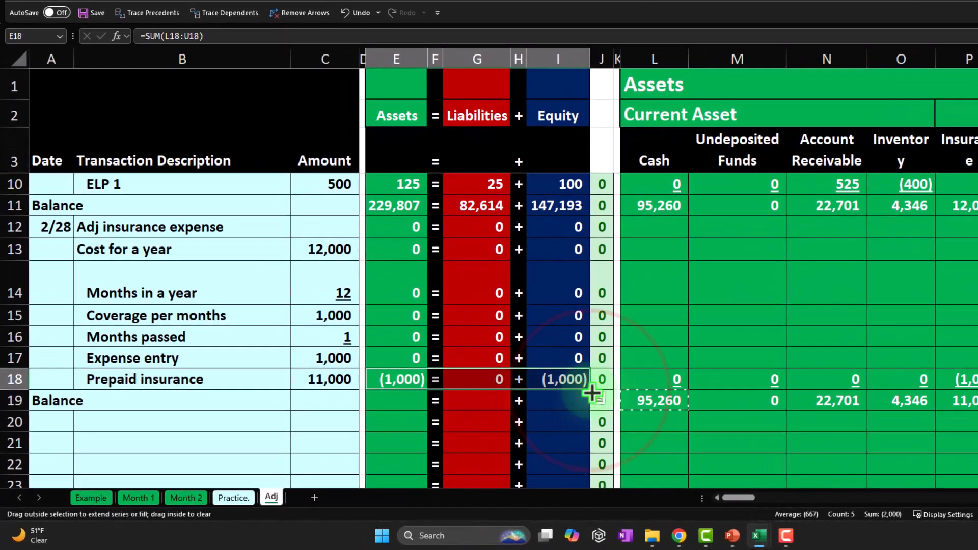
{"action": "left_click_drag", "start_coordinate": [591, 405], "coordinate": [591, 406]}
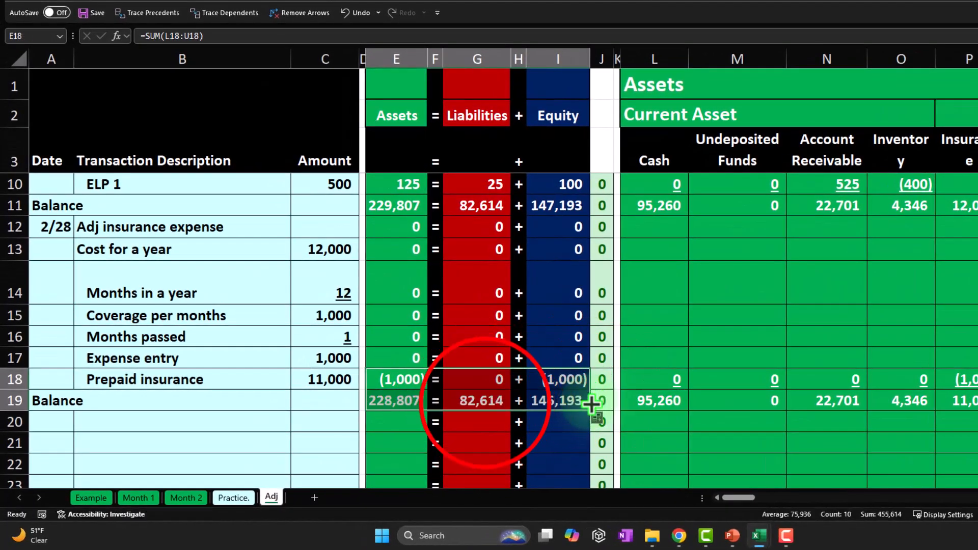
{"action": "left_click", "coordinate": [485, 403]}
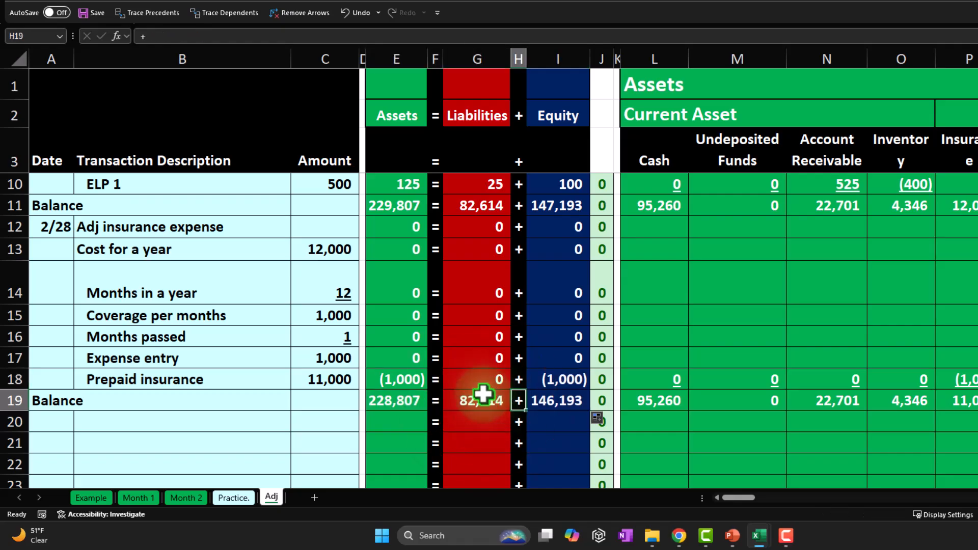
Step: Restore the equals sign in V19 and the plus sign in AE19 by copying V17 and AE17 down through row 19
{"action": "key", "text": "Right"}
{"action": "key", "text": "Right"}
{"action": "key", "text": "Right"}
{"action": "key", "text": "Right"}
{"action": "key", "text": "Right"}
{"action": "key", "text": "Right"}
{"action": "key", "text": "Right"}
{"action": "key", "text": "Right"}
{"action": "key", "text": "Right"}
{"action": "key", "text": "Right"}
{"action": "key", "text": "Right"}
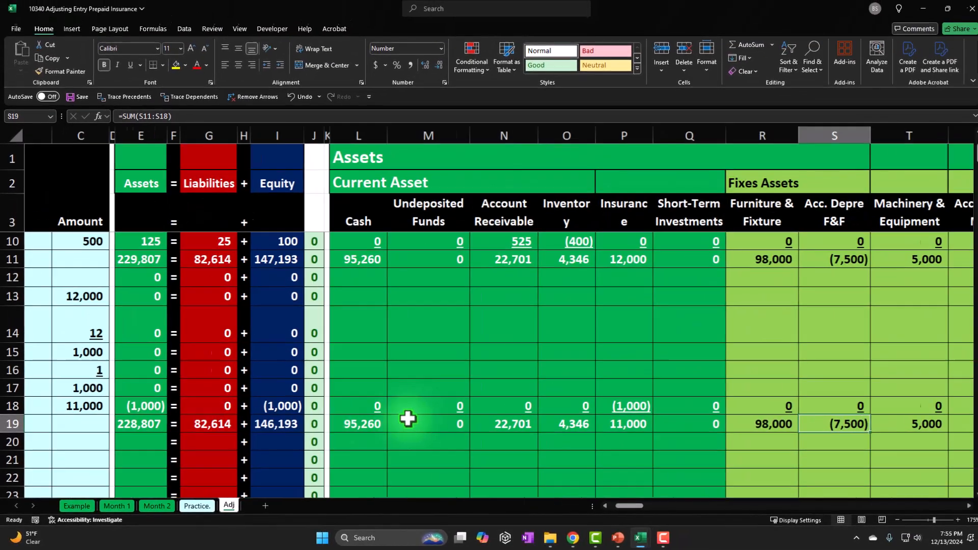
{"action": "key", "text": "Right"}
{"action": "key", "text": "Right"}
{"action": "key", "text": "Right"}
{"action": "key", "text": "Right"}
{"action": "key", "text": "Right"}
{"action": "key", "text": "Right"}
{"action": "key", "text": "Right"}
{"action": "key", "text": "Right"}
{"action": "key", "text": "Right"}
{"action": "key", "text": "Right"}
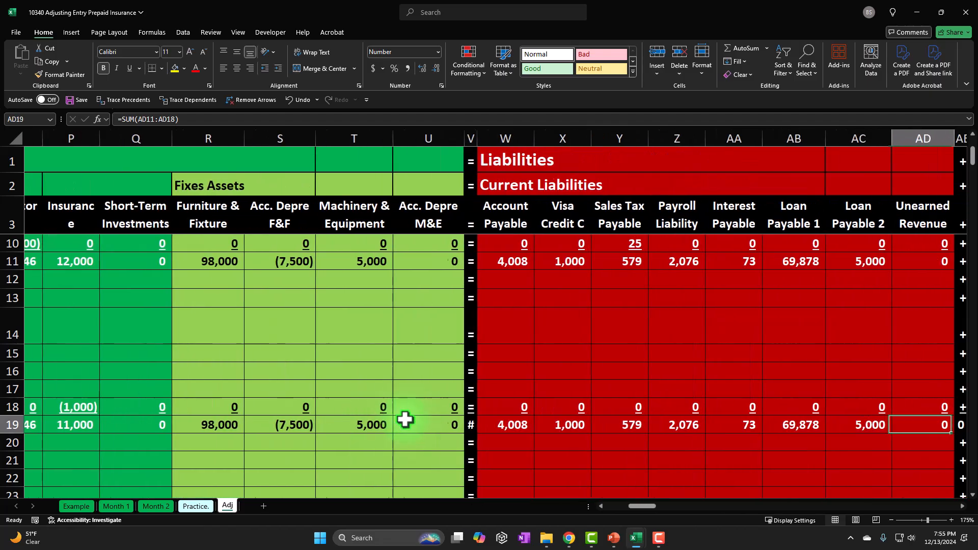
{"action": "key", "text": "Right"}
{"action": "key", "text": "Right"}
{"action": "key", "text": "Right"}
{"action": "scroll", "coordinate": [357, 417], "scroll_direction": "down", "scroll_amount": 1}
{"action": "left_click", "coordinate": [178, 335]}
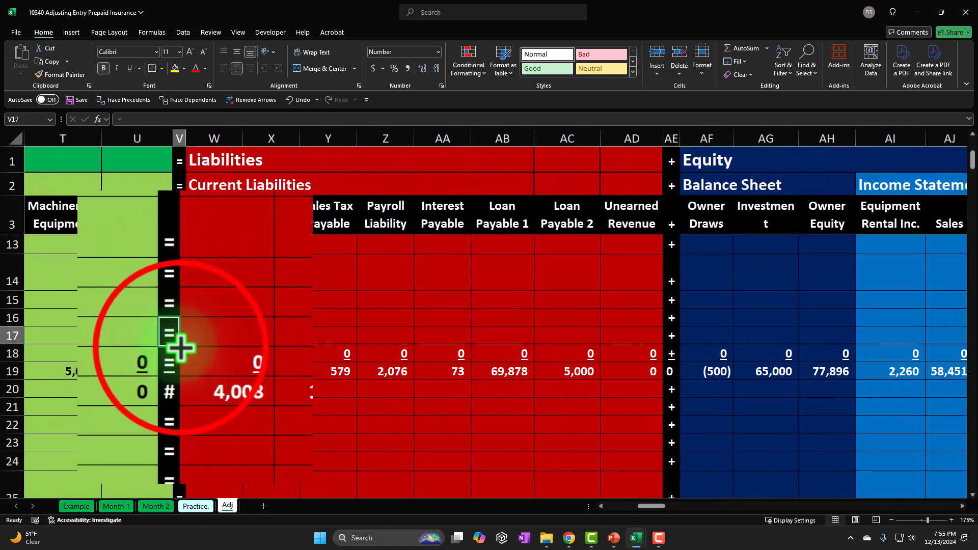
{"action": "left_click_drag", "start_coordinate": [179, 349], "coordinate": [180, 395]}
{"action": "left_click", "coordinate": [672, 336]}
{"action": "left_click_drag", "start_coordinate": [680, 341], "coordinate": [683, 397]}
{"action": "left_click", "coordinate": [615, 392]}
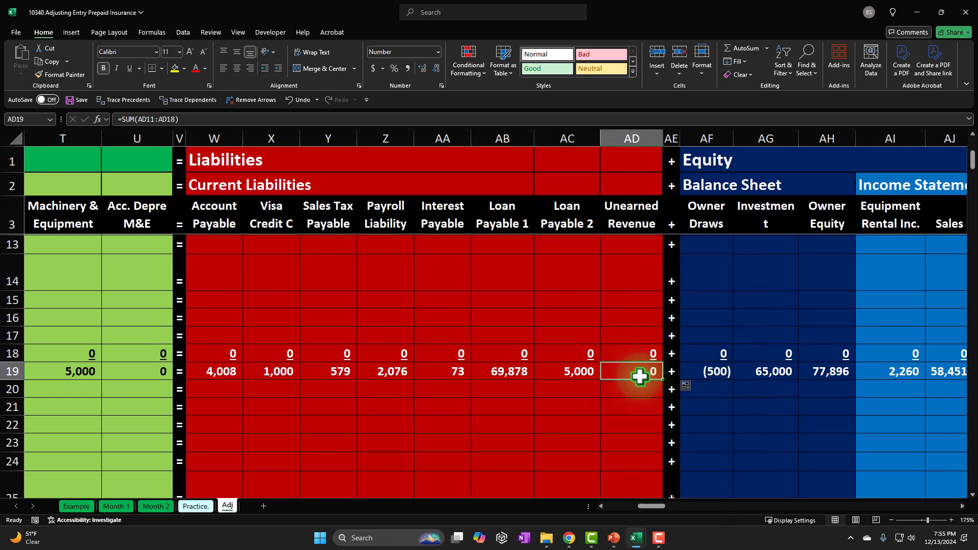
Step: Review the row 19 balances across the equity and income statement accounts, and return to the equation totals at the row's start
{"action": "key", "text": "Right"}
{"action": "key", "text": "Right"}
{"action": "key", "text": "Right"}
{"action": "key", "text": "Right"}
{"action": "key", "text": "Right"}
{"action": "key", "text": "Right"}
{"action": "key", "text": "Right"}
{"action": "key", "text": "Right"}
{"action": "key", "text": "Right"}
{"action": "key", "text": "Right"}
{"action": "key", "text": "Right"}
{"action": "key", "text": "Right"}
{"action": "key", "text": "Right"}
{"action": "key", "text": "Right"}
{"action": "key", "text": "Right"}
{"action": "key", "text": "Right"}
{"action": "key", "text": "Right"}
{"action": "key", "text": "Right"}
{"action": "key", "text": "Right"}
{"action": "key", "text": "Right"}
{"action": "key", "text": "Right"}
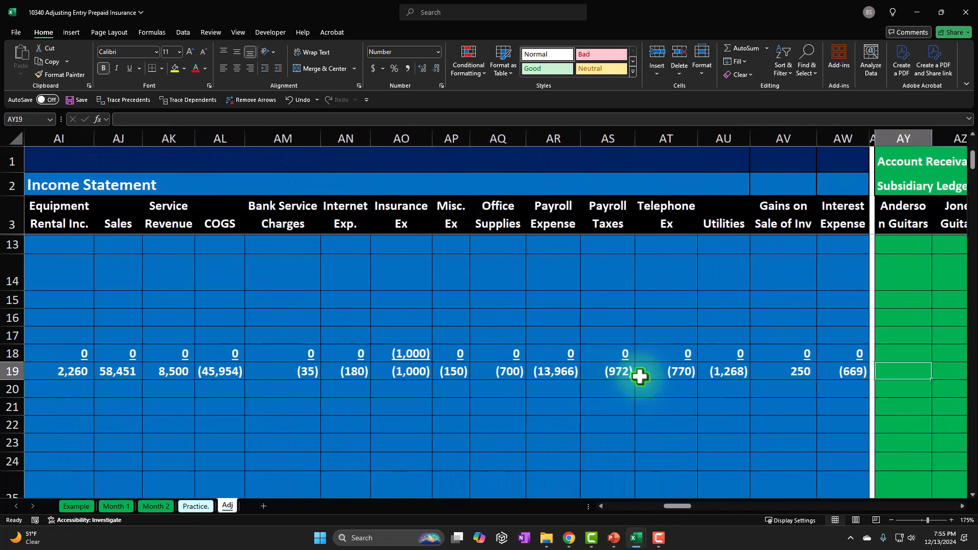
{"action": "key", "text": "Left"}
{"action": "key", "text": "Left"}
{"action": "key", "text": "Left"}
{"action": "key", "text": "Left"}
{"action": "key", "text": "Left"}
{"action": "key", "text": "Left"}
{"action": "key", "text": "Left"}
{"action": "key", "text": "Left"}
{"action": "key", "text": "Left"}
{"action": "key", "text": "Home"}
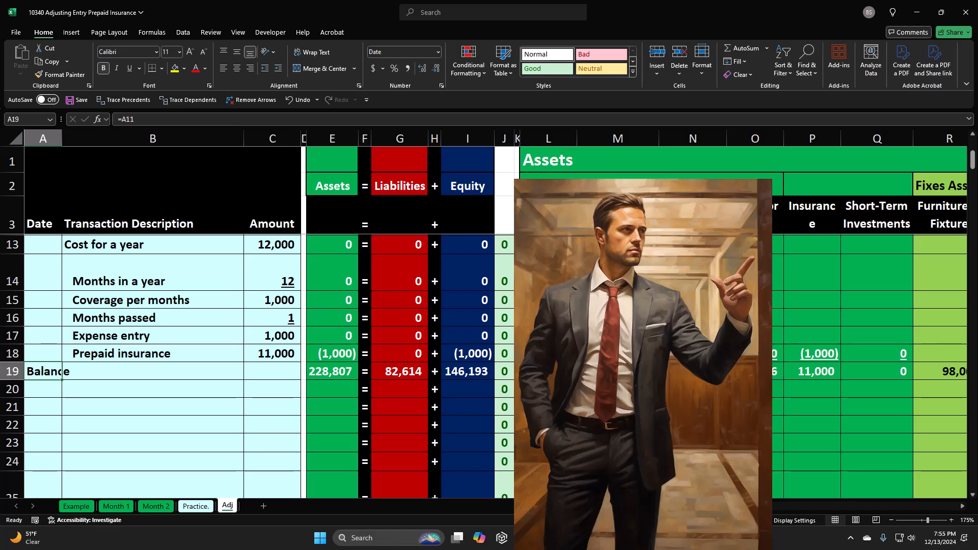
Step: Select the income statement balances in AI19:AW19, from Equipment Rental Income through Interest Expense, to check their sum
{"action": "key", "text": "Down"}
{"action": "key", "text": "Right"}
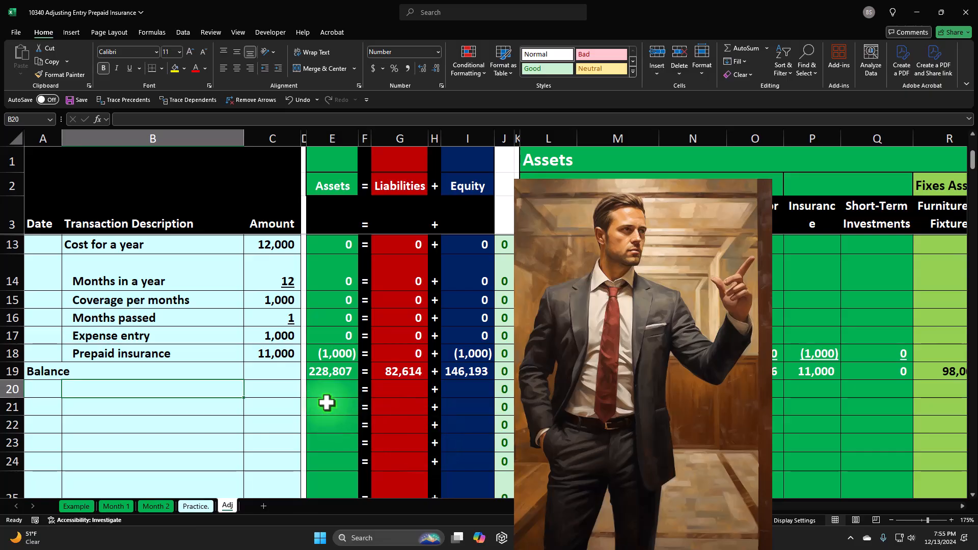
{"action": "left_click_drag", "start_coordinate": [660, 501], "coordinate": [743, 506]}
{"action": "left_click_drag", "start_coordinate": [241, 363], "coordinate": [922, 376]}
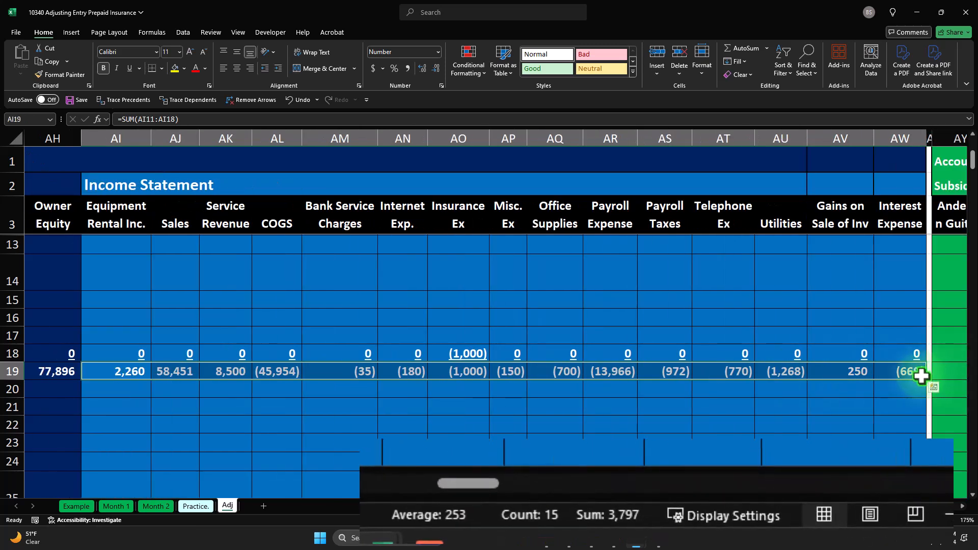